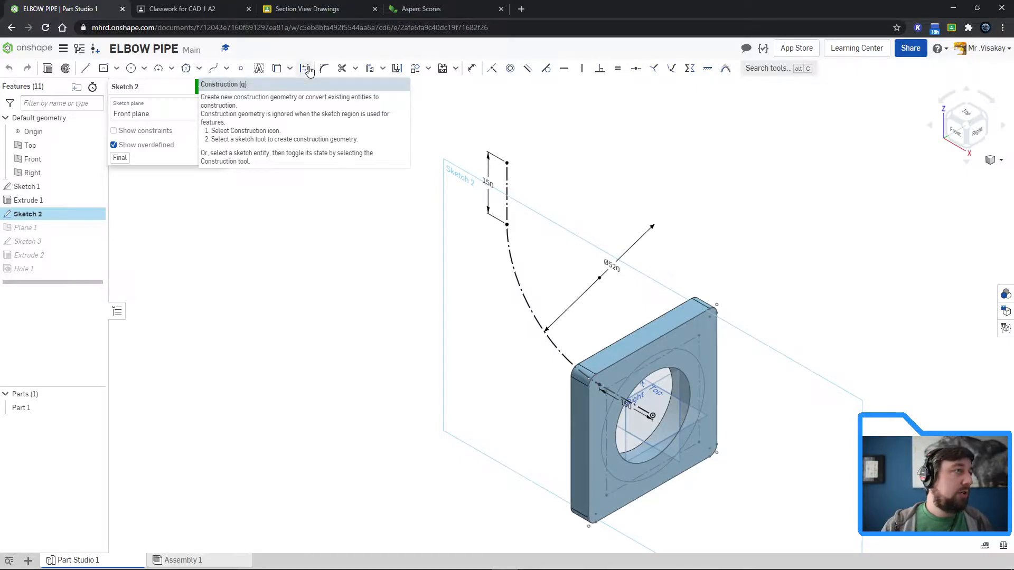
Step: Convert the vertical line, arc and horizontal line of the Sketch 2 path from construction to regular geometry and accept the sketch
click(507, 210)
click(513, 265)
click(642, 415)
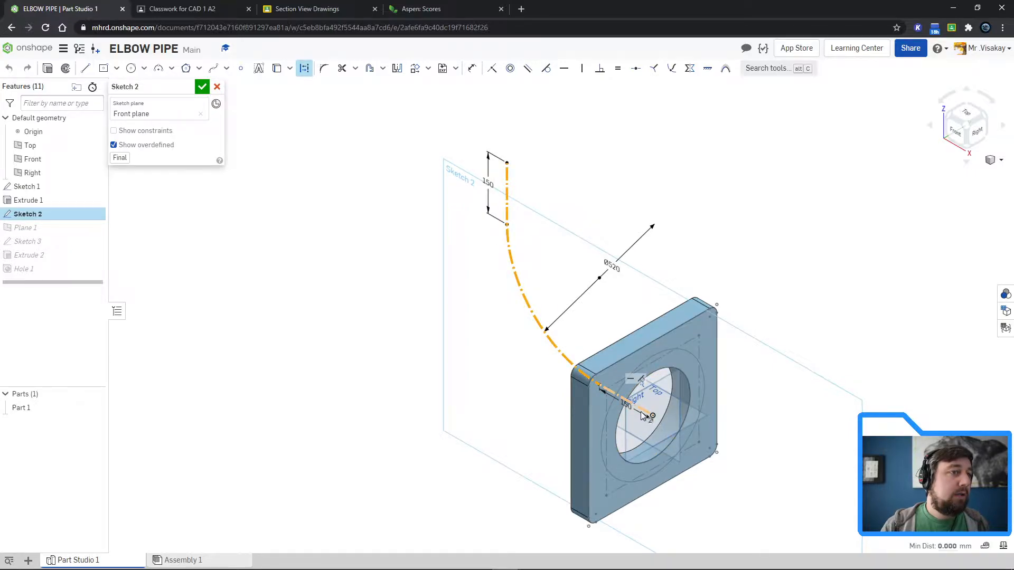
click(304, 69)
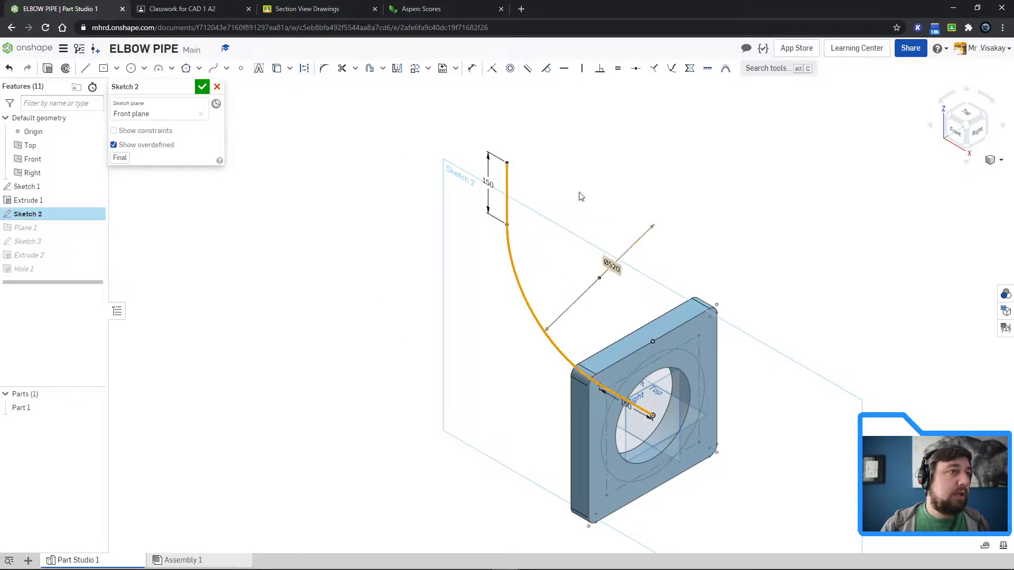
click(202, 88)
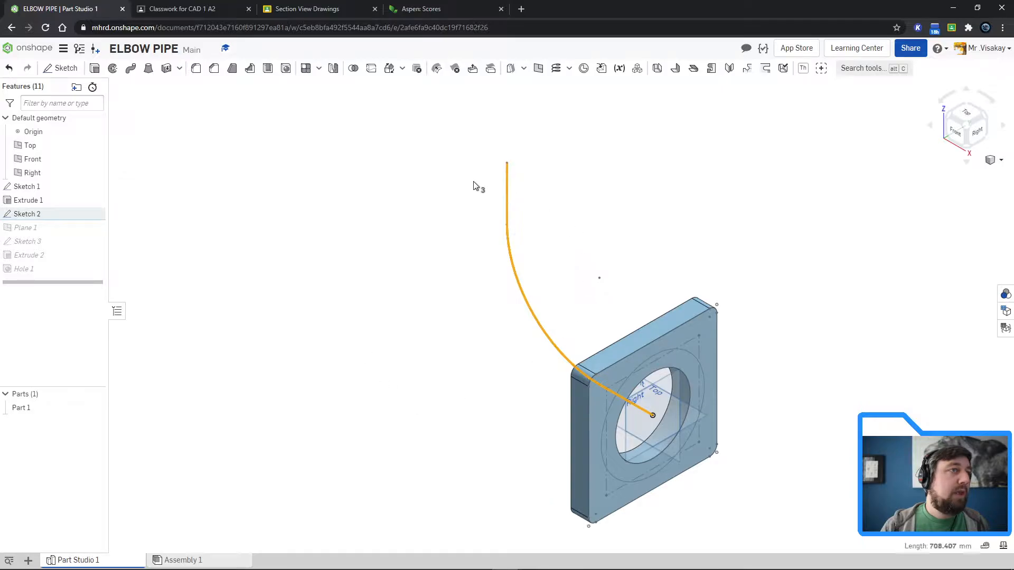
click(426, 423)
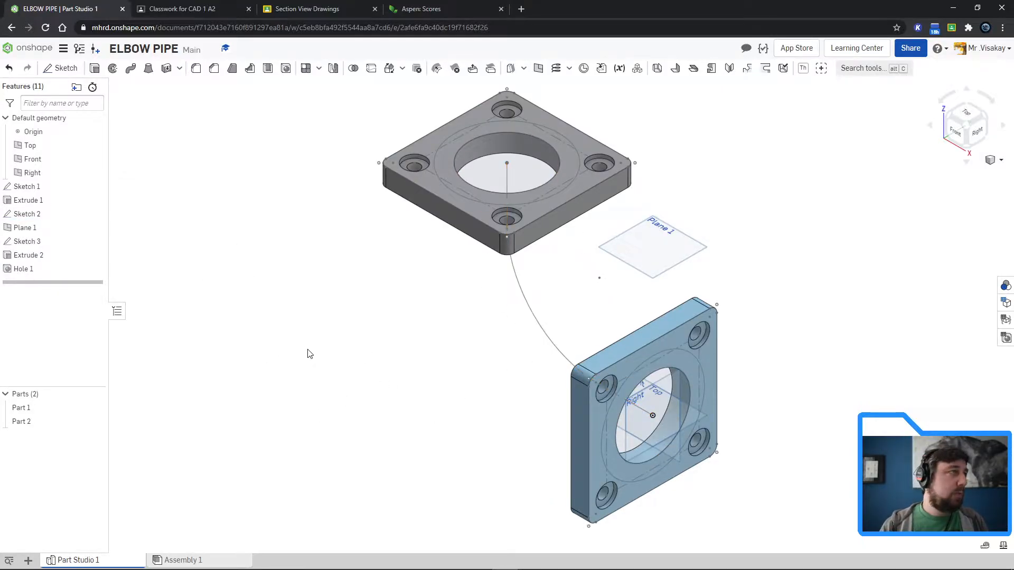
Step: Sweep the ring region of Sketch 3 along the Sketch 2 path as an Add operation, merging with all parts
click(130, 68)
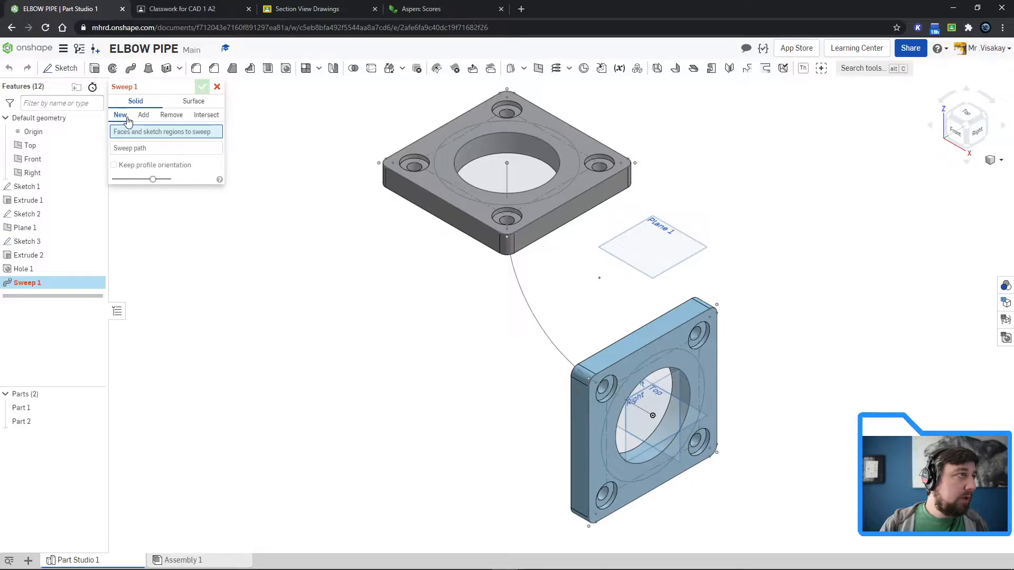
click(143, 116)
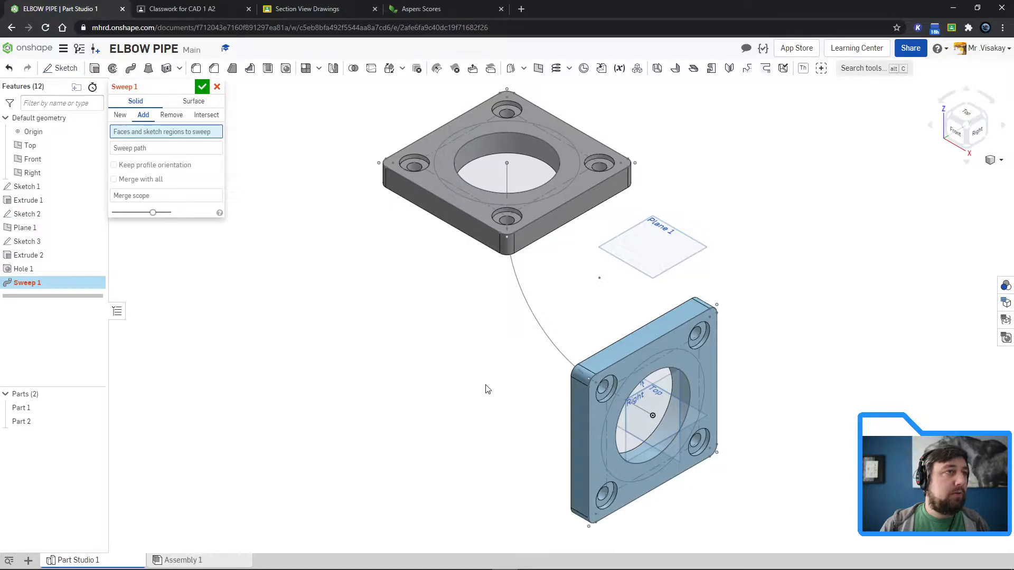
click(443, 161)
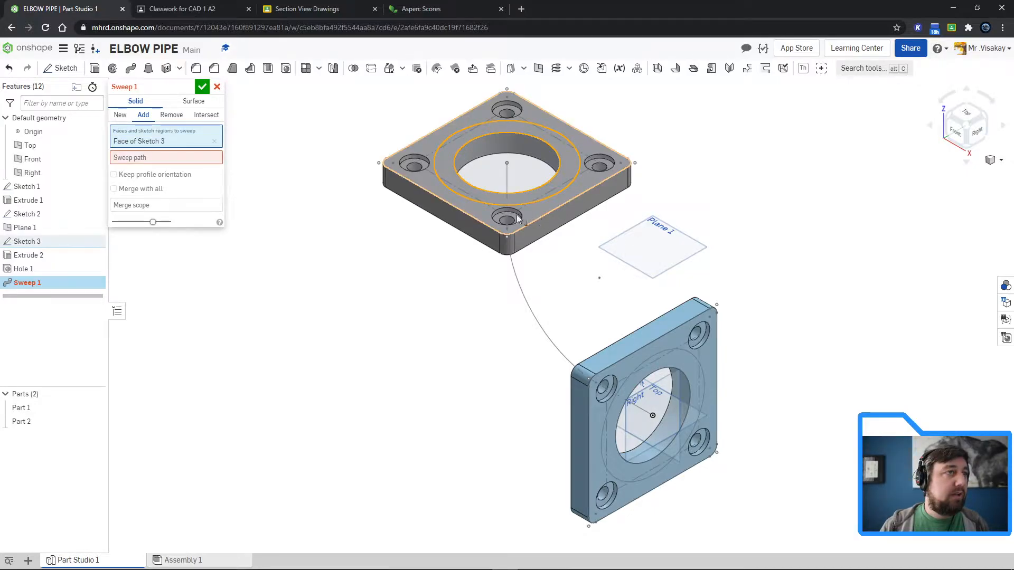
click(170, 161)
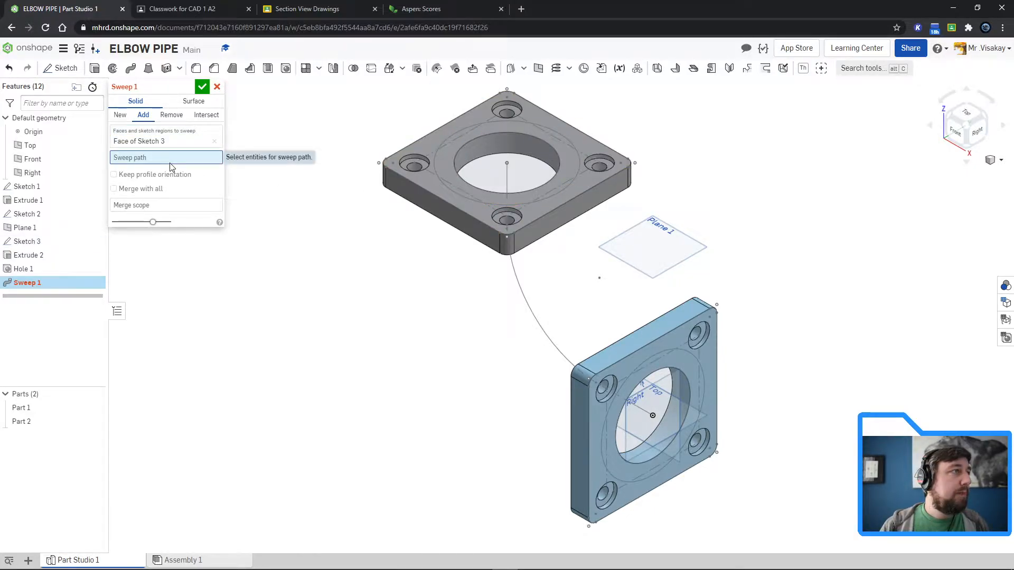
click(30, 216)
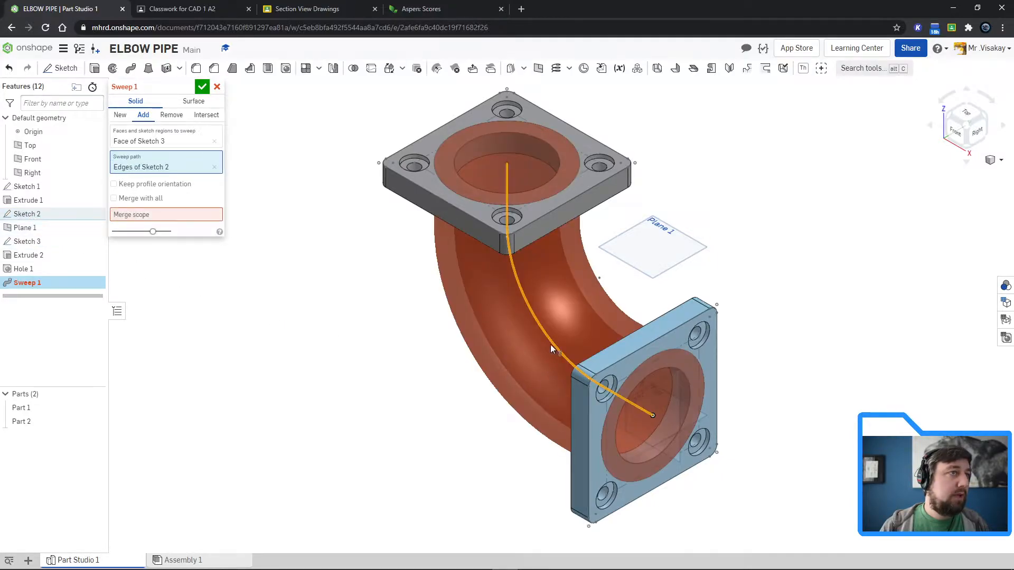
click(121, 198)
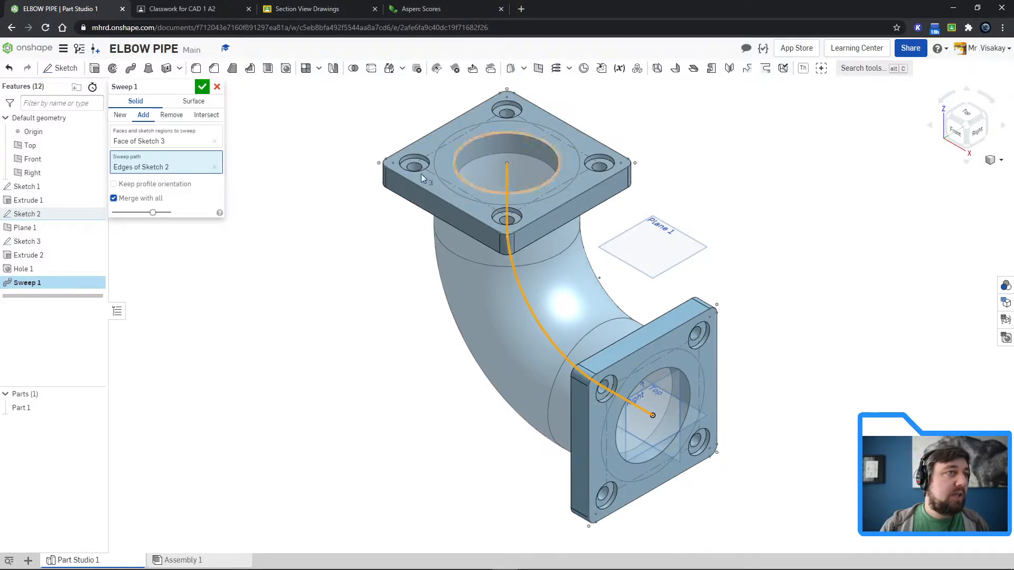
click(201, 88)
Step: Chamfer the bore edge on the upper flange's outer face with an equal distance of 10 mm
right_drag(334, 329, 678, 400)
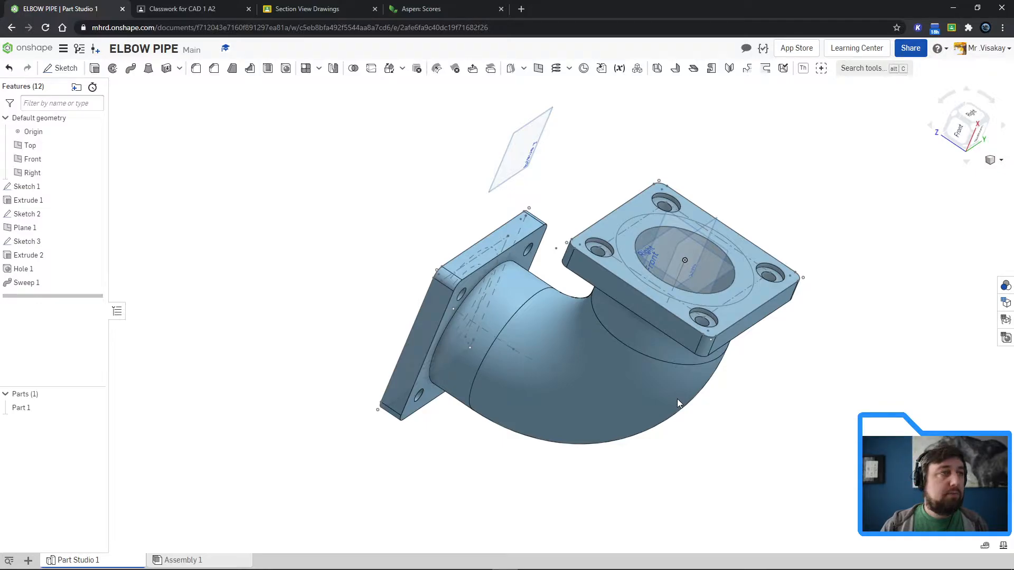
key(shift+7)
click(1001, 160)
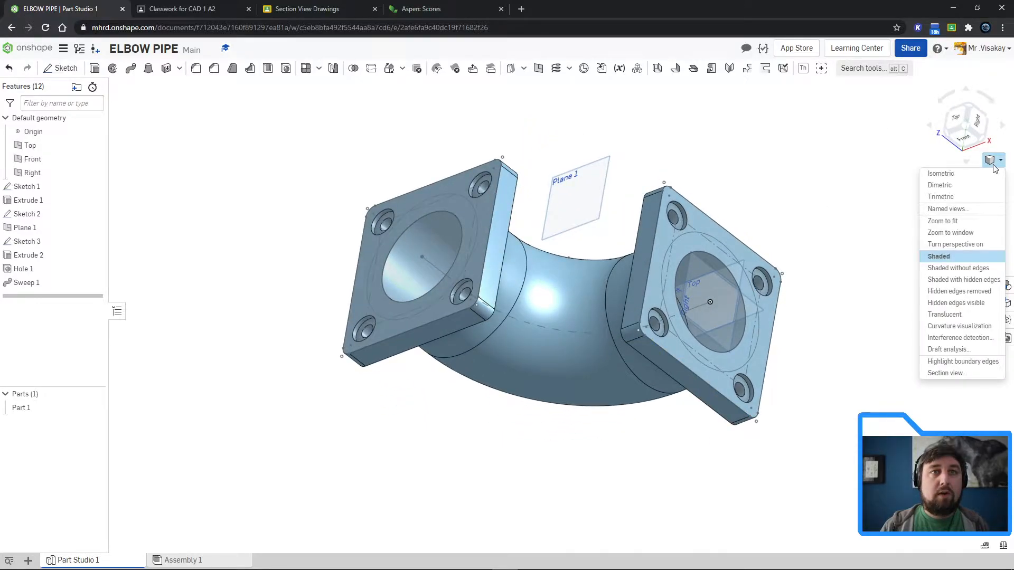
click(938, 172)
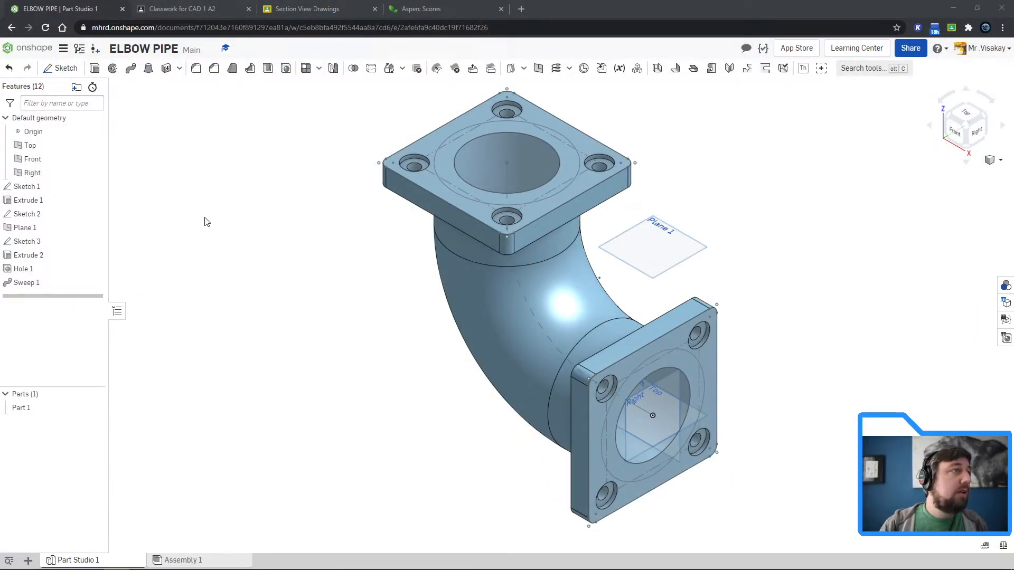
click(214, 68)
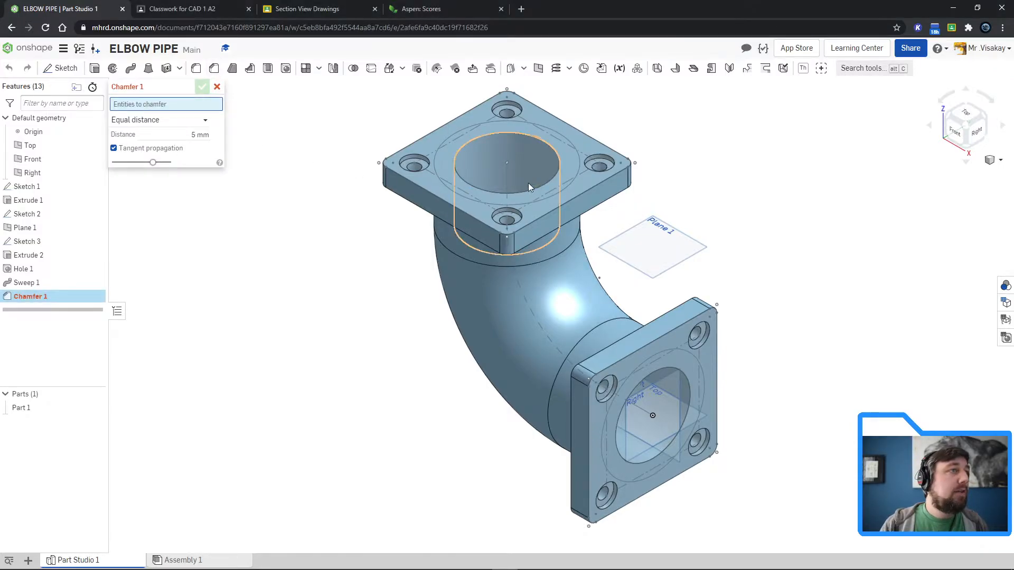
click(475, 140)
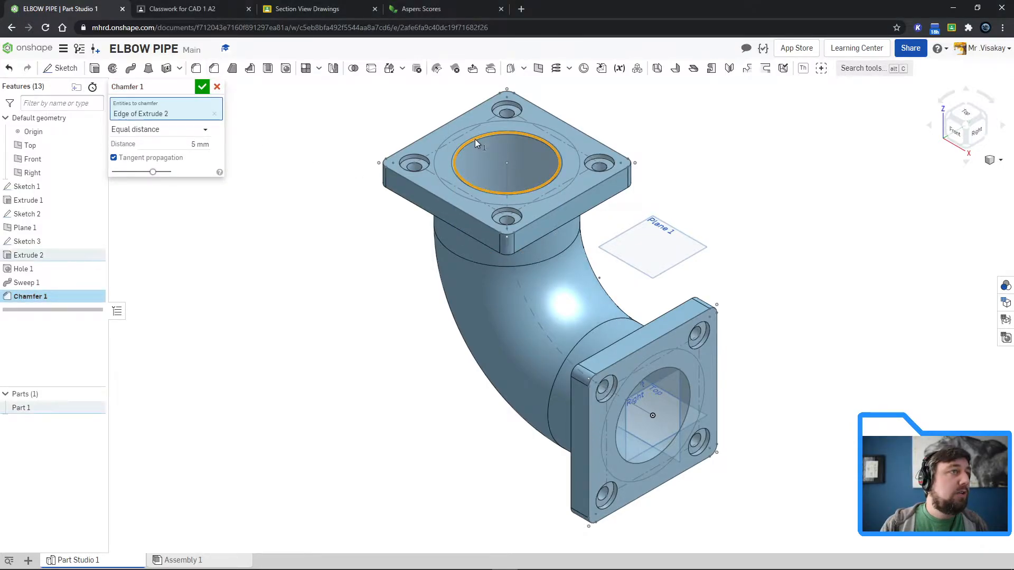
click(195, 144)
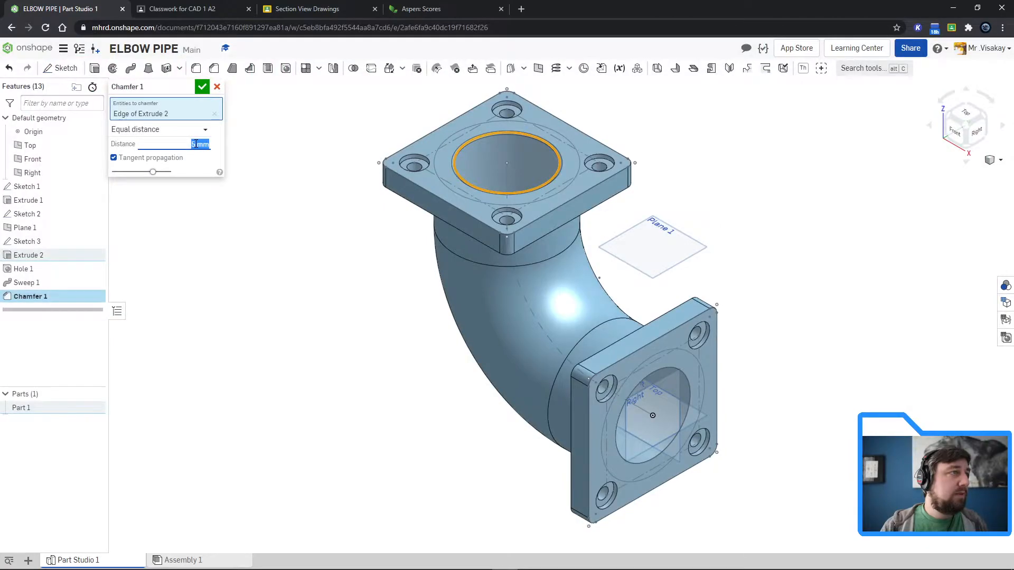
click(202, 87)
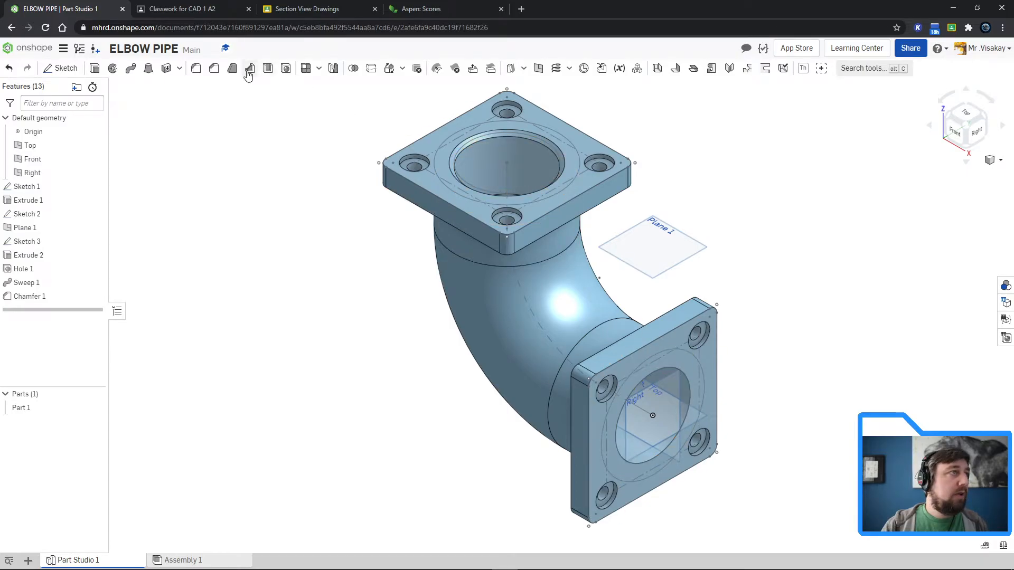
click(214, 69)
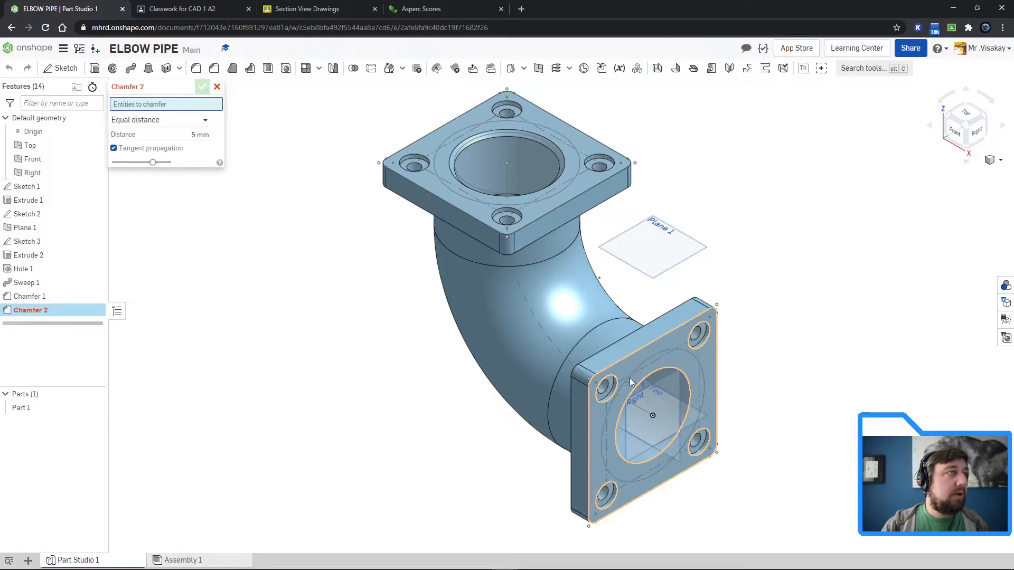
click(658, 370)
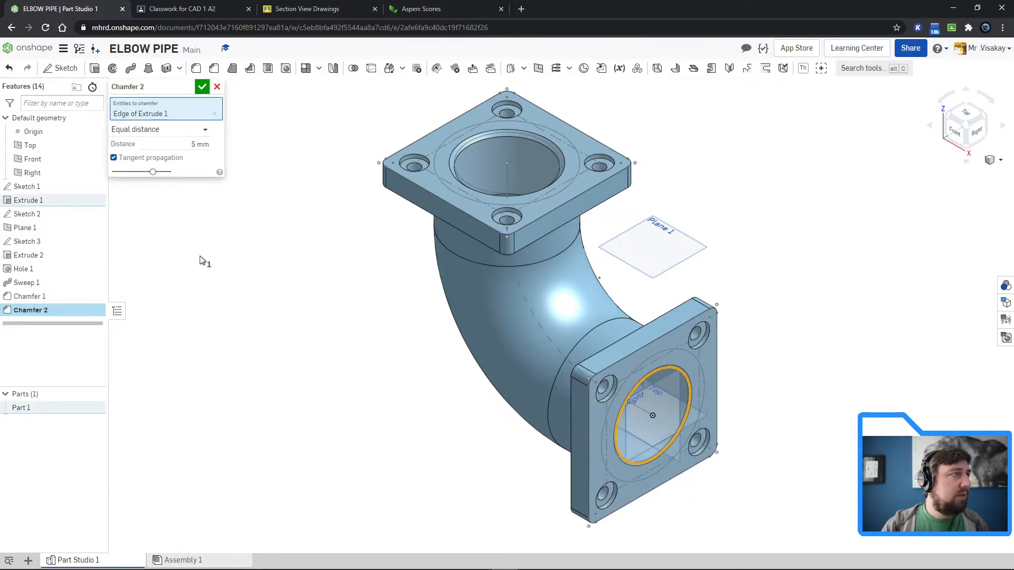
click(217, 87)
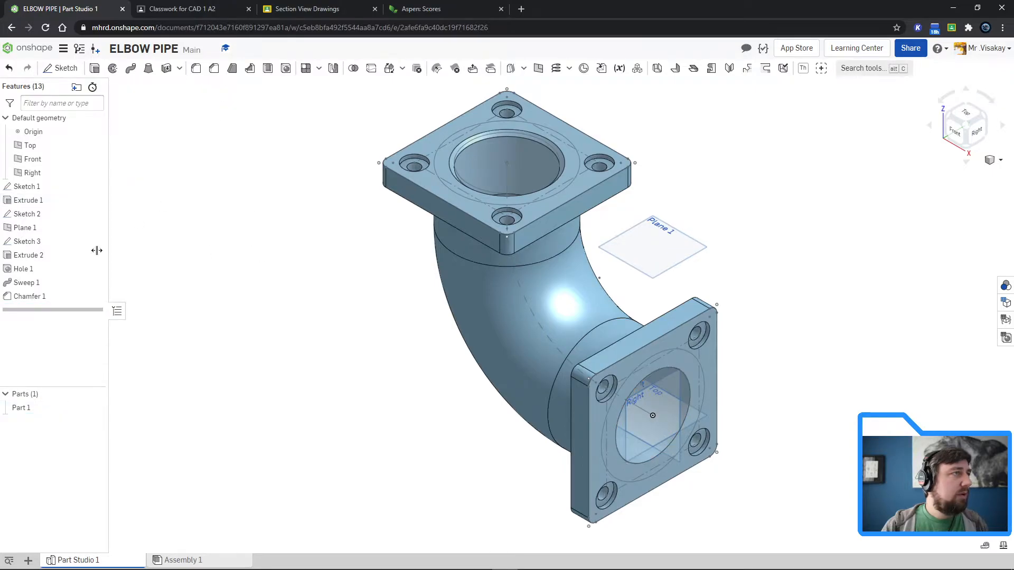
Step: Edit Chamfer 1 to also include the bore edge on the lower flange's outer face
double_click(29, 296)
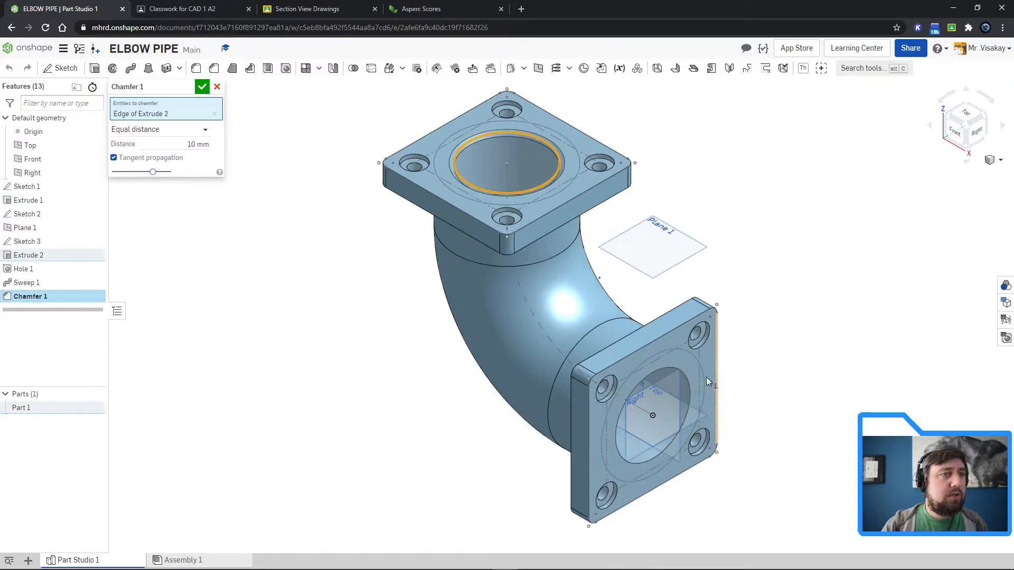
click(667, 366)
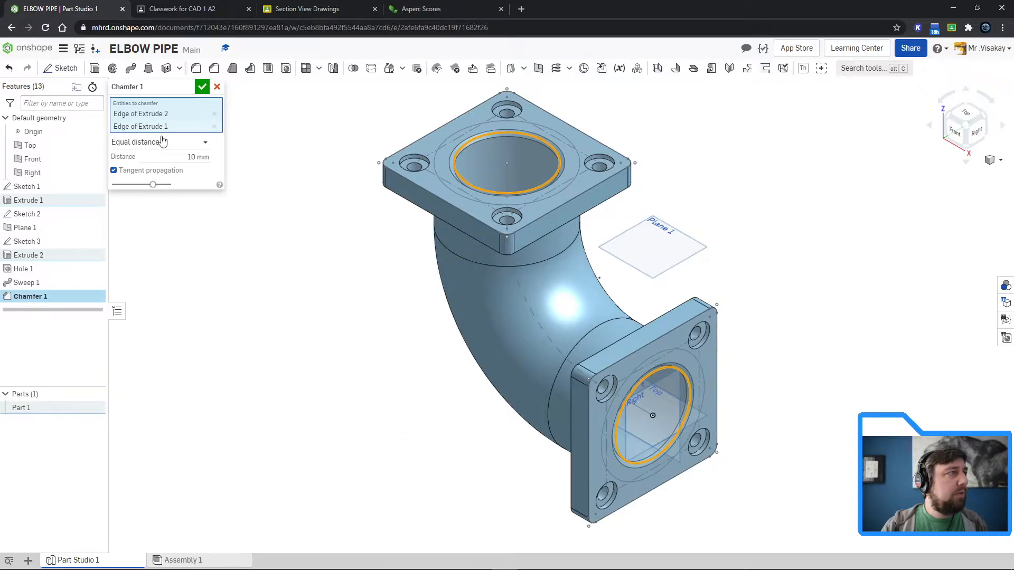
click(202, 87)
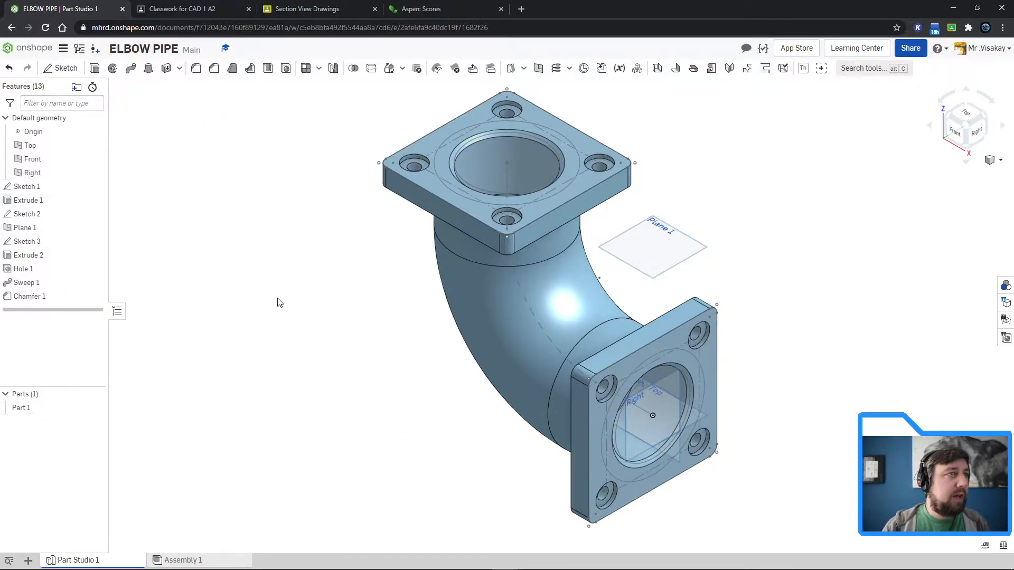
Step: Hide Sketch 1, Sketch 2 and Sketch 3 in the model
click(94, 187)
click(95, 214)
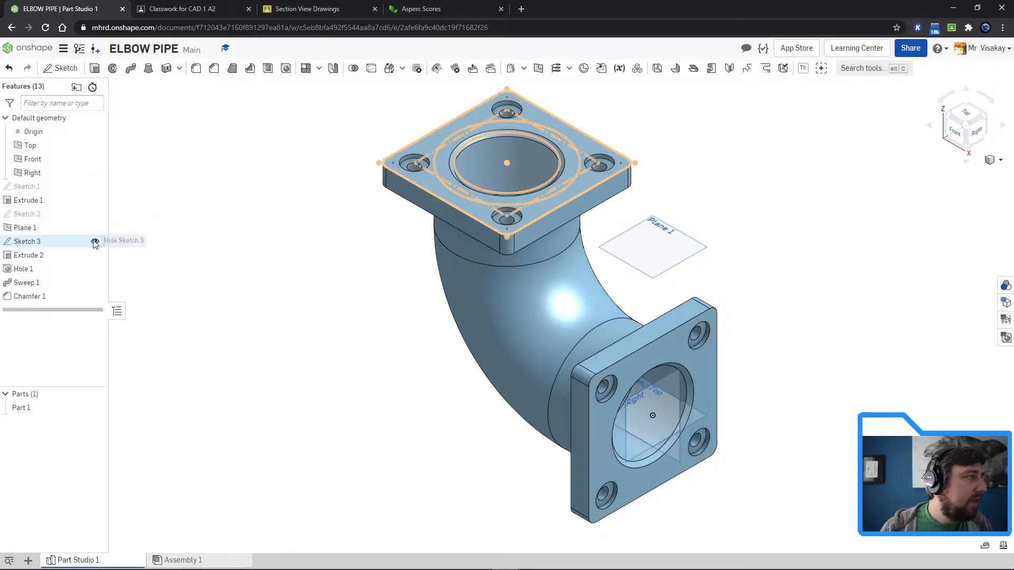
click(94, 241)
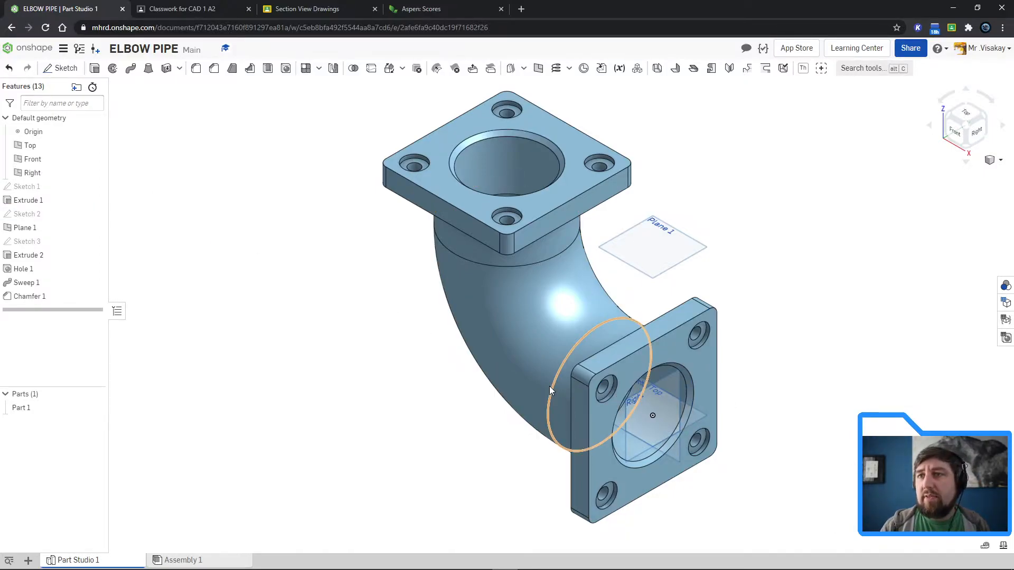
Step: Fillet the two circular edges where the pipe meets the back faces of the flanges with a 10 mm radius
right_drag(433, 414, 441, 213)
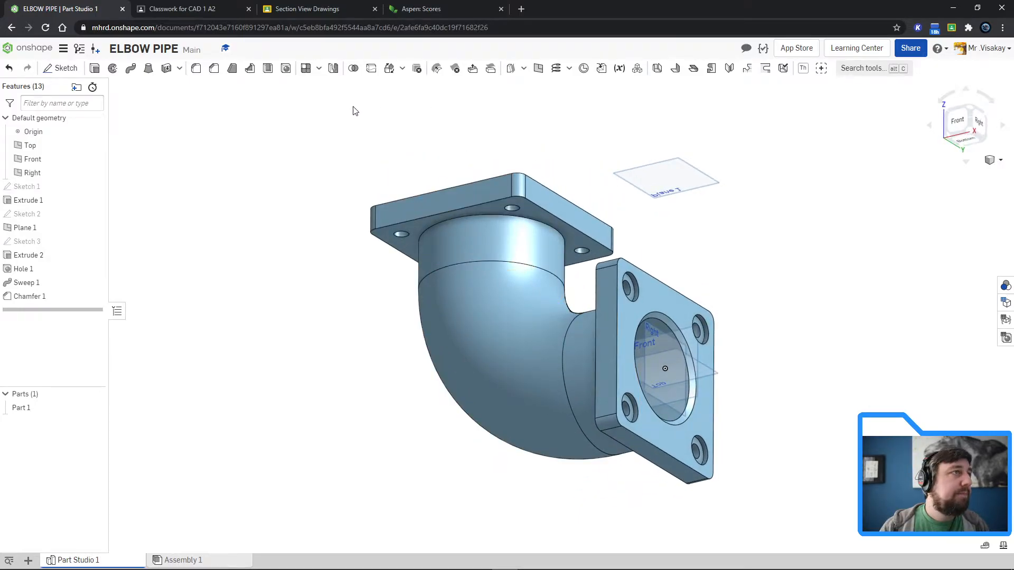
click(195, 72)
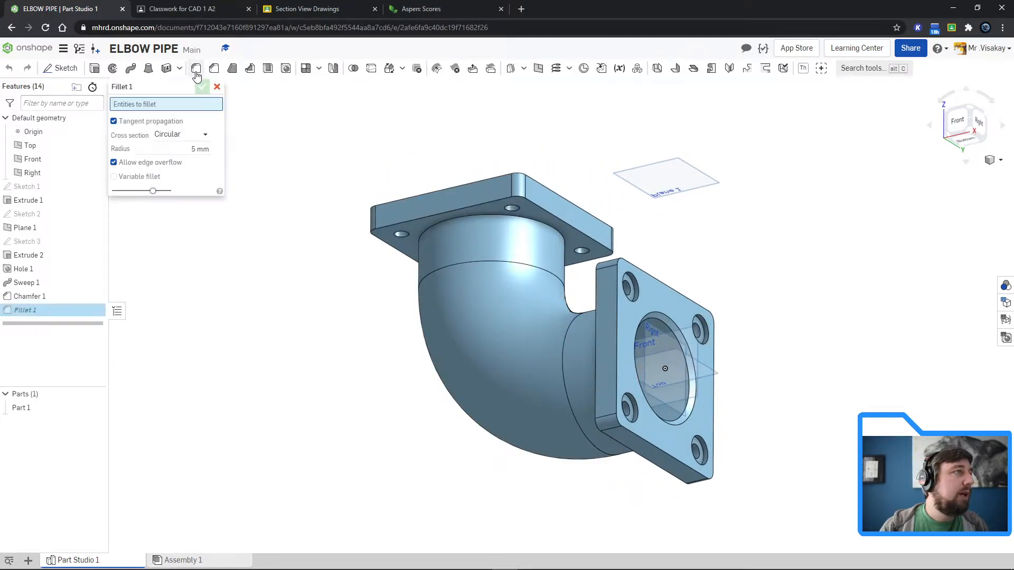
click(436, 221)
right_drag(351, 349, 614, 334)
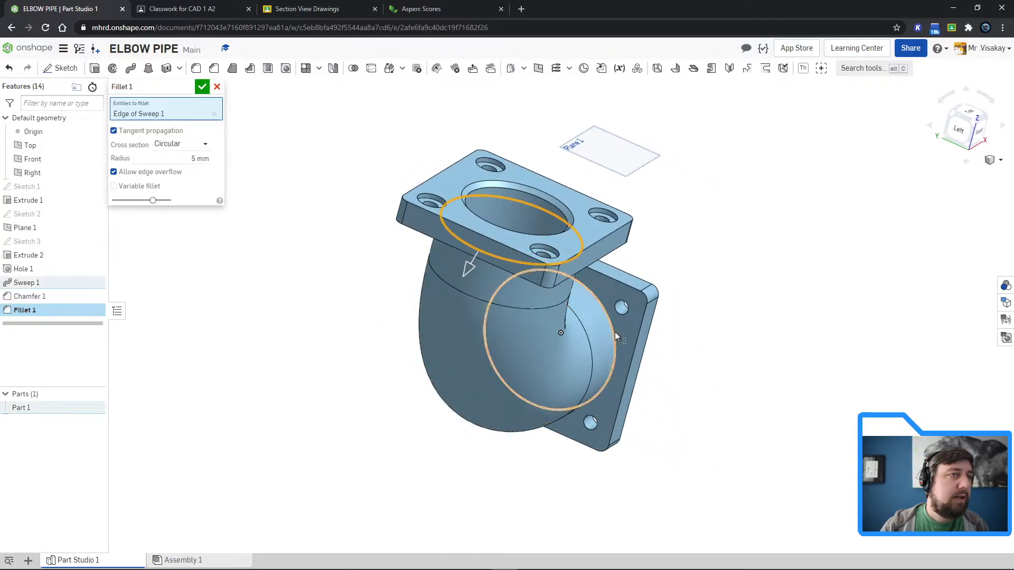
click(613, 331)
right_drag(317, 413, 276, 380)
click(193, 171)
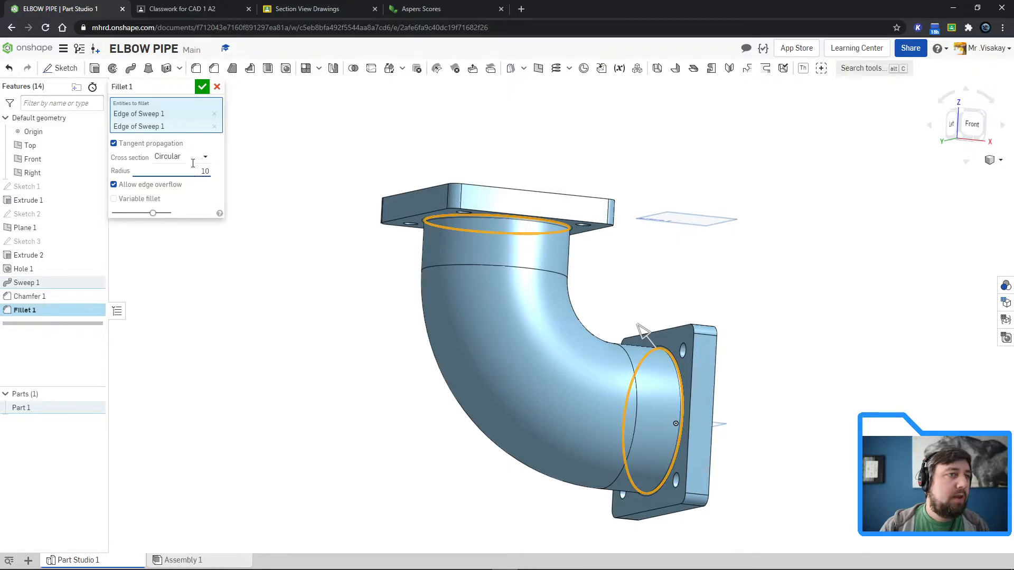
click(202, 87)
Step: Return to the isometric view and hide Plane 1, the Right, Front and Top planes, and the origin
right_drag(450, 368, 332, 356)
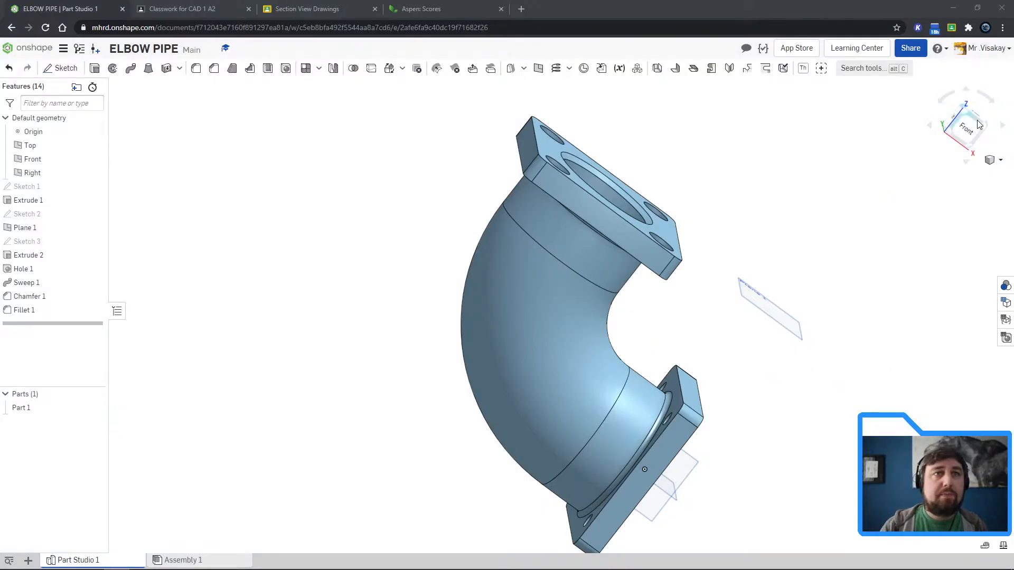
click(992, 160)
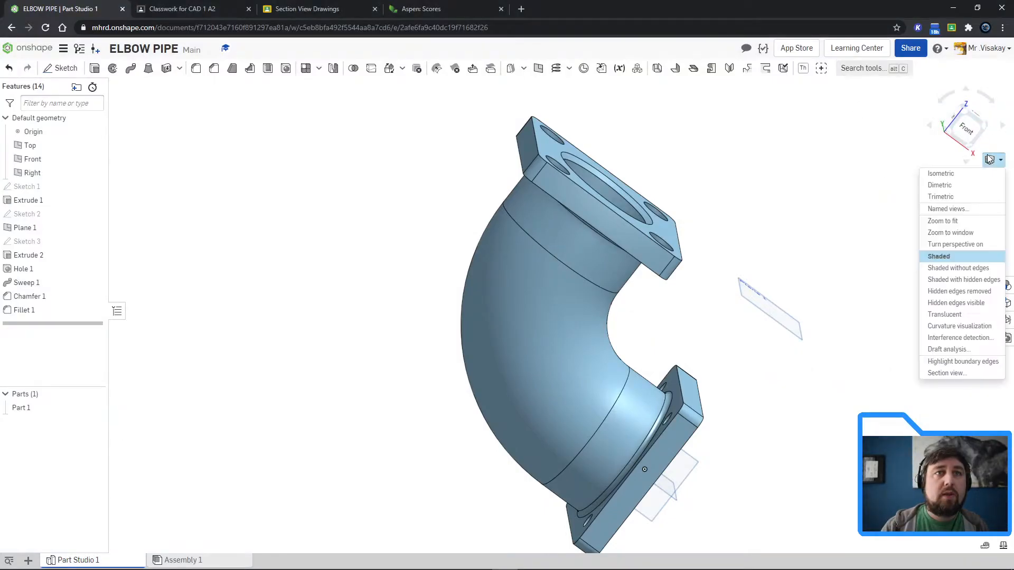
click(966, 173)
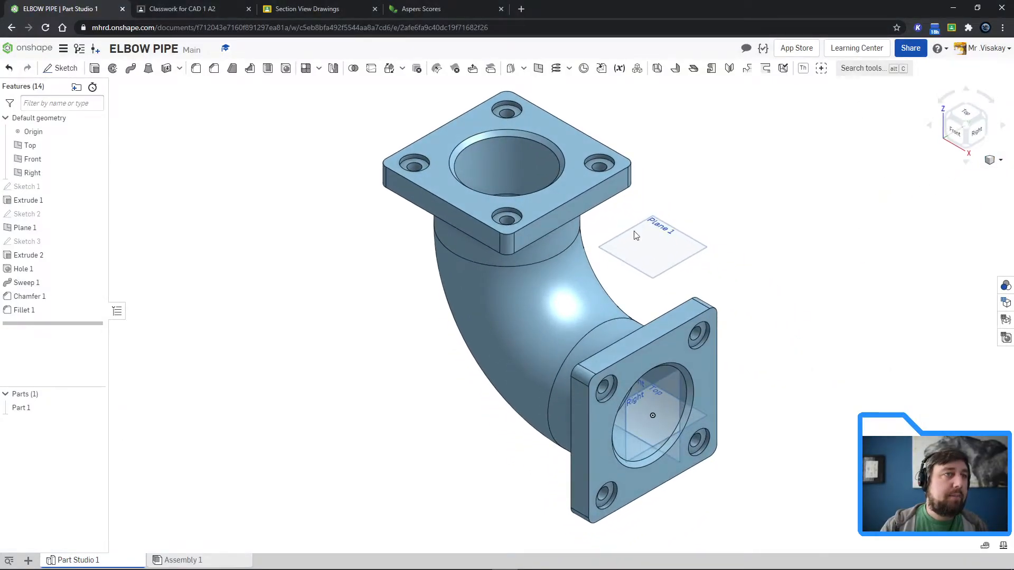
click(95, 228)
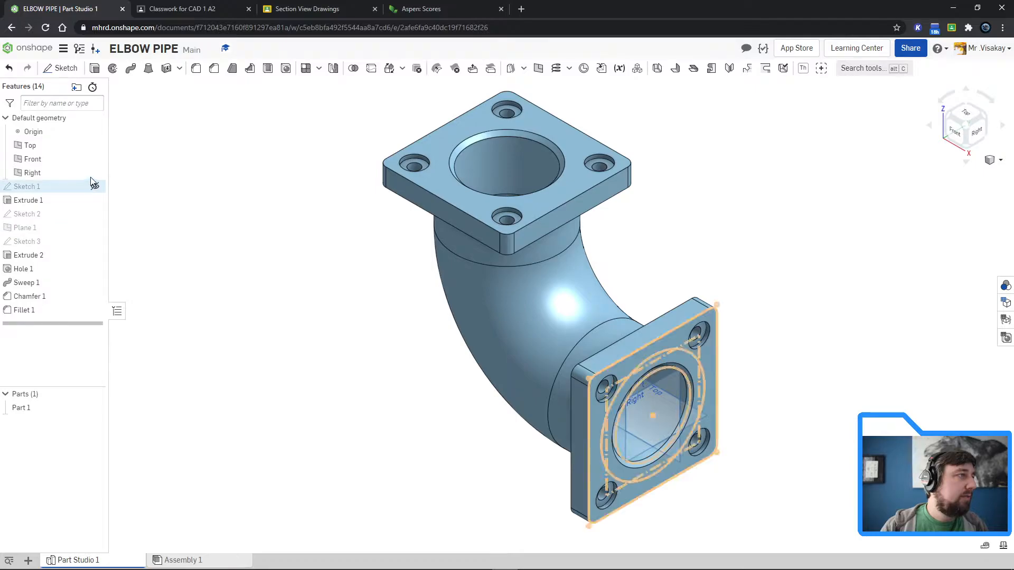
click(95, 173)
click(94, 159)
click(95, 146)
click(95, 132)
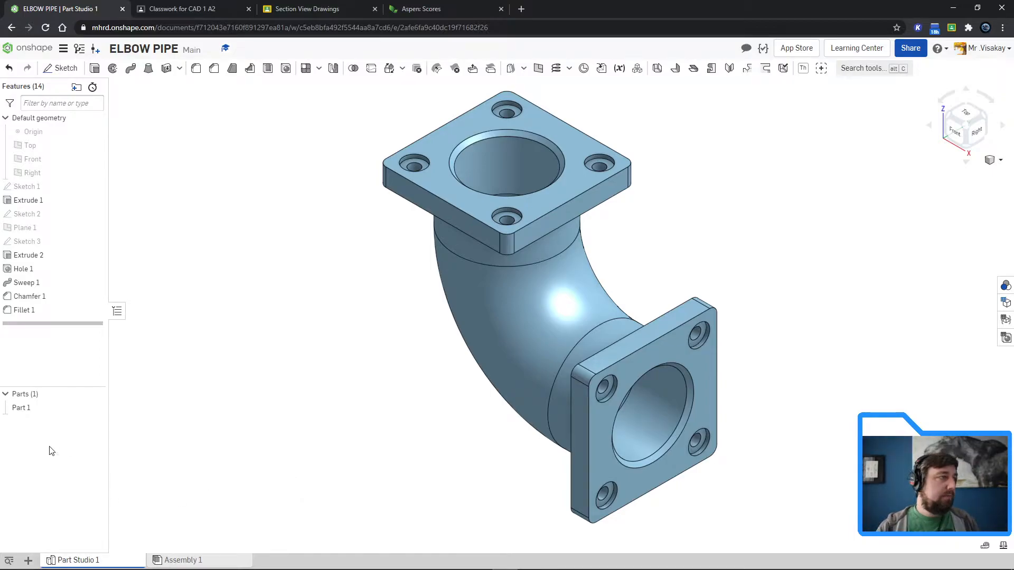
Step: Change the appearance of Part 1 to the dark red colour #982D0D
right_click(74, 410)
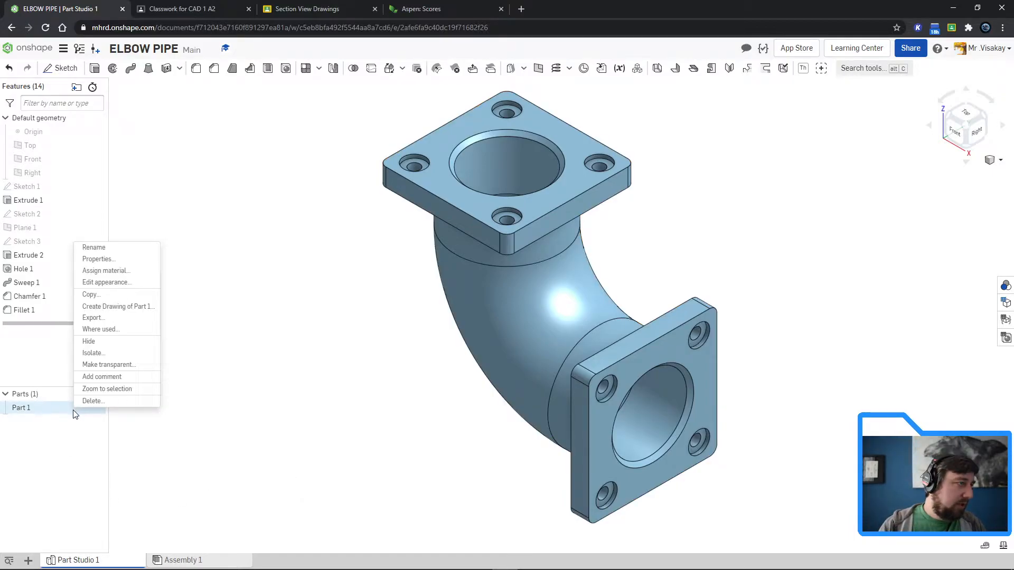
click(116, 281)
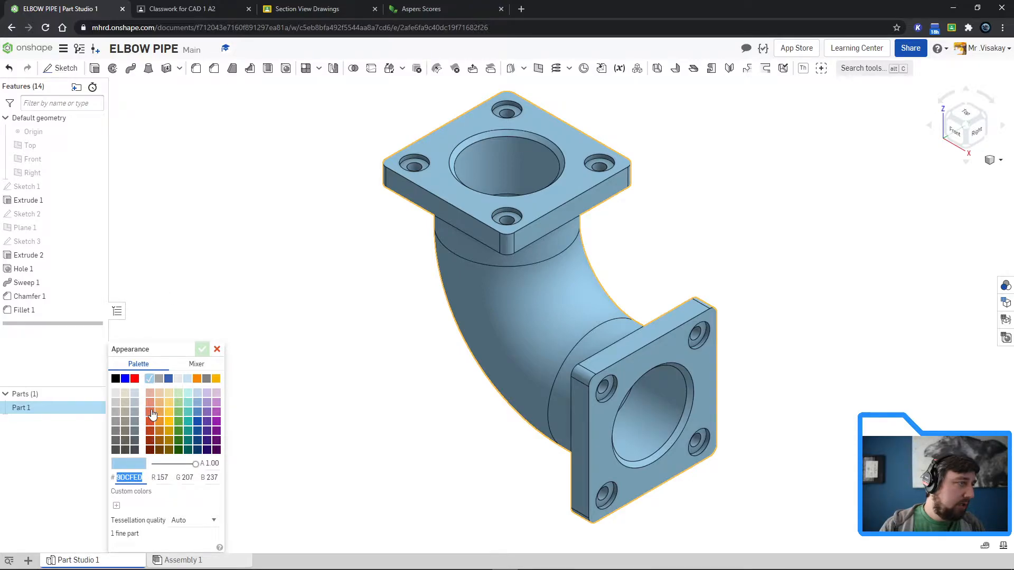
click(151, 412)
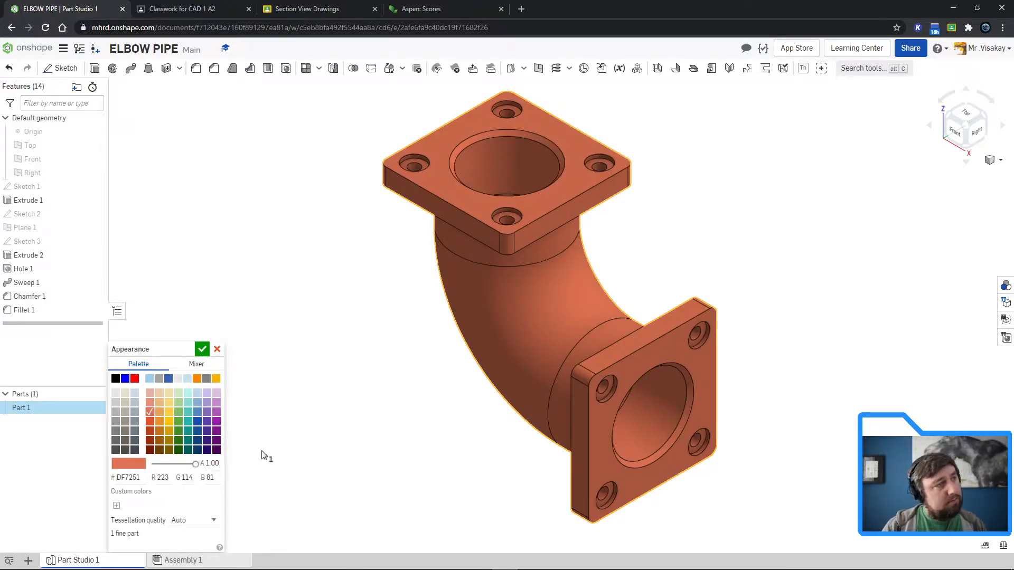
click(151, 441)
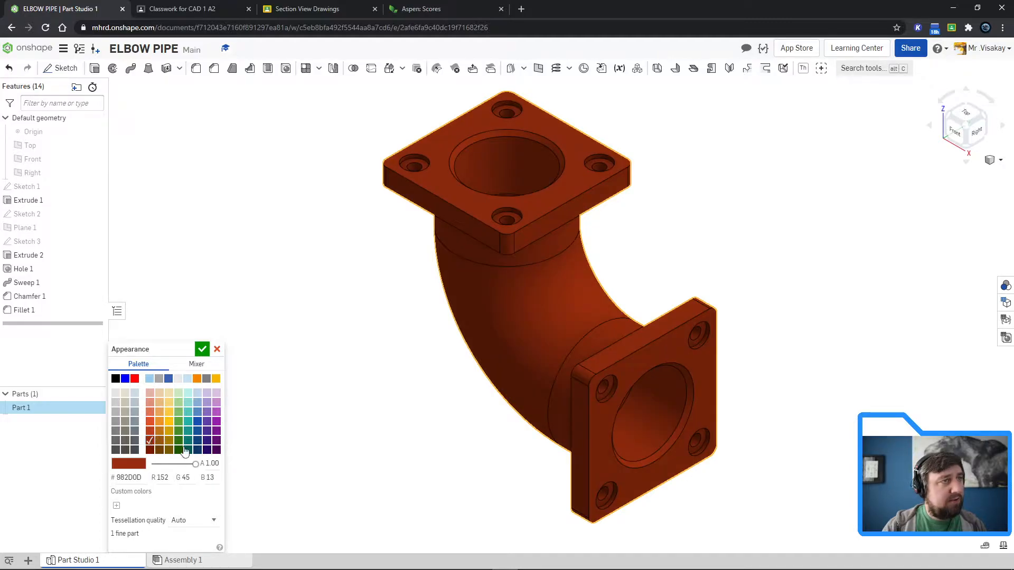
click(202, 350)
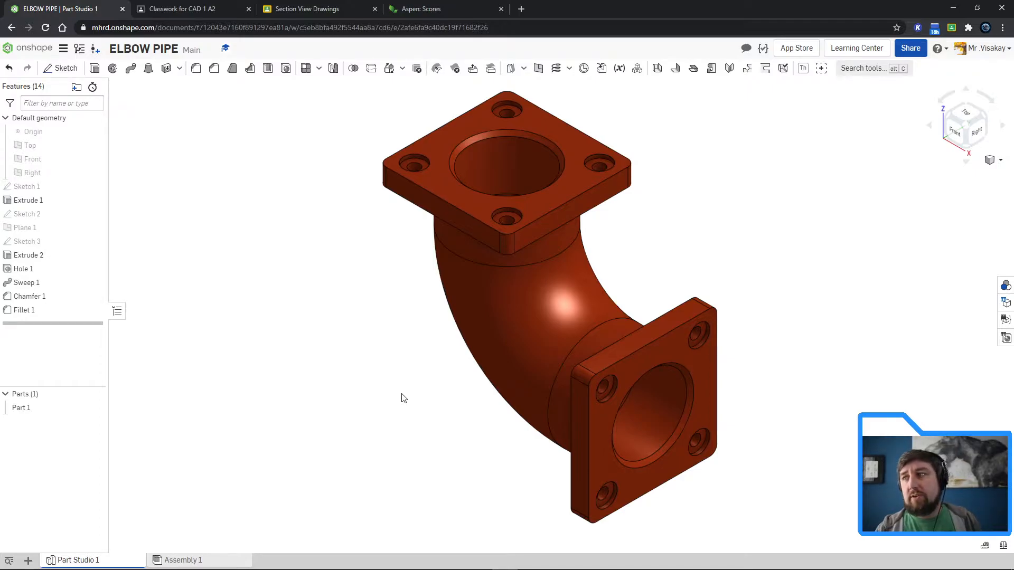
Step: Create a new drawing from the ANSI_A_MM.dwt template with no views
click(28, 560)
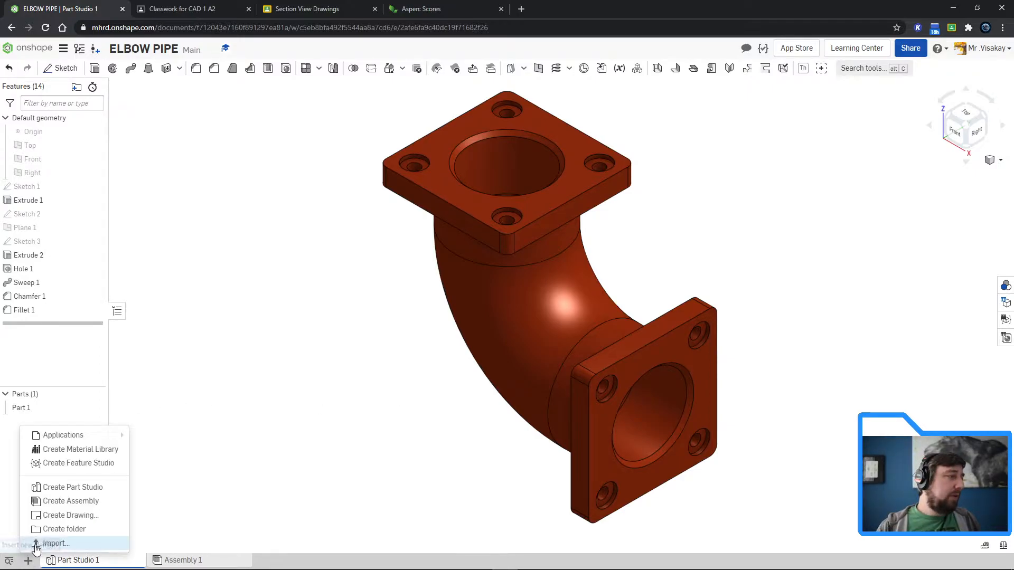
click(79, 515)
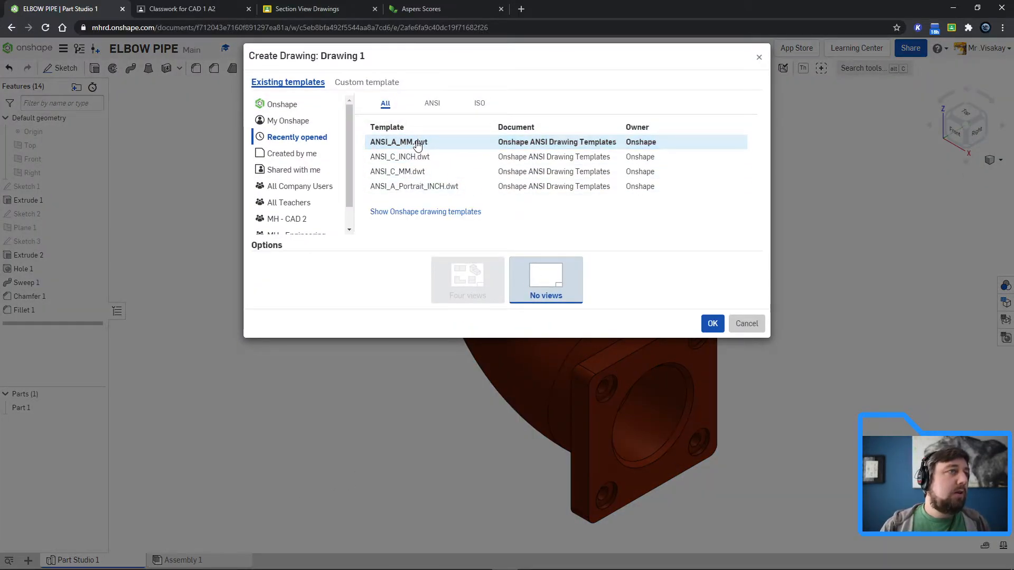
click(391, 143)
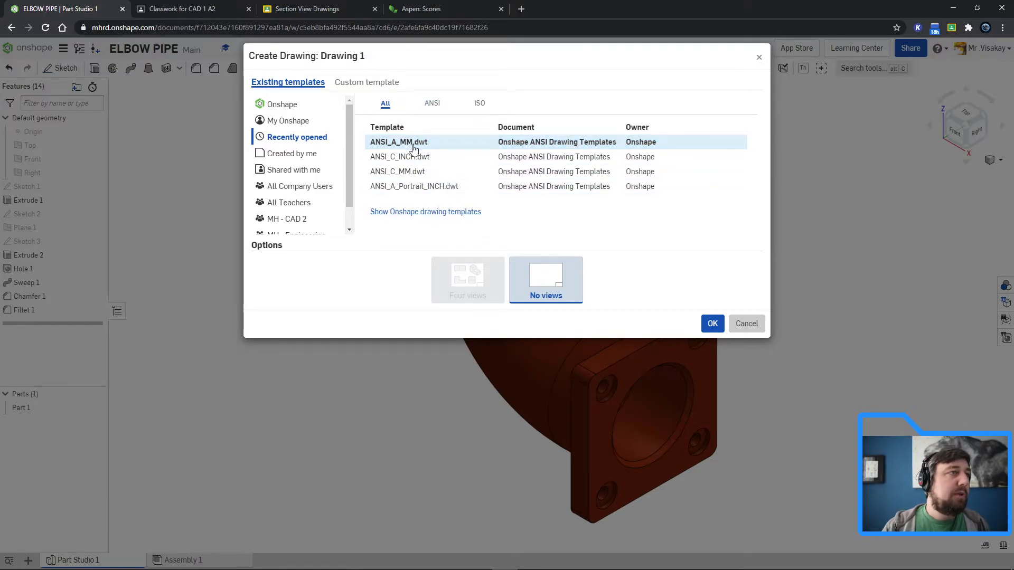
click(199, 8)
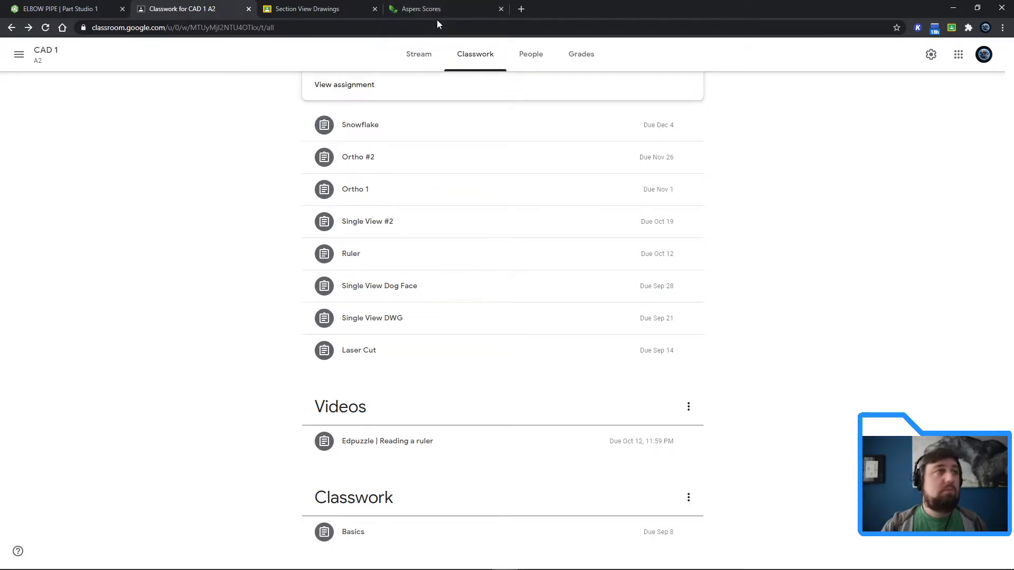
click(67, 9)
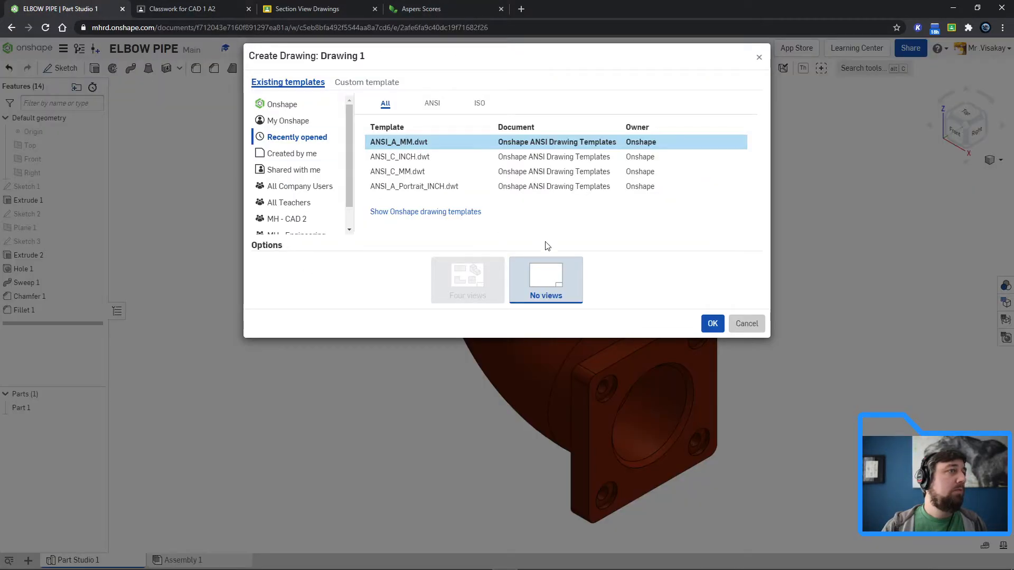
click(416, 142)
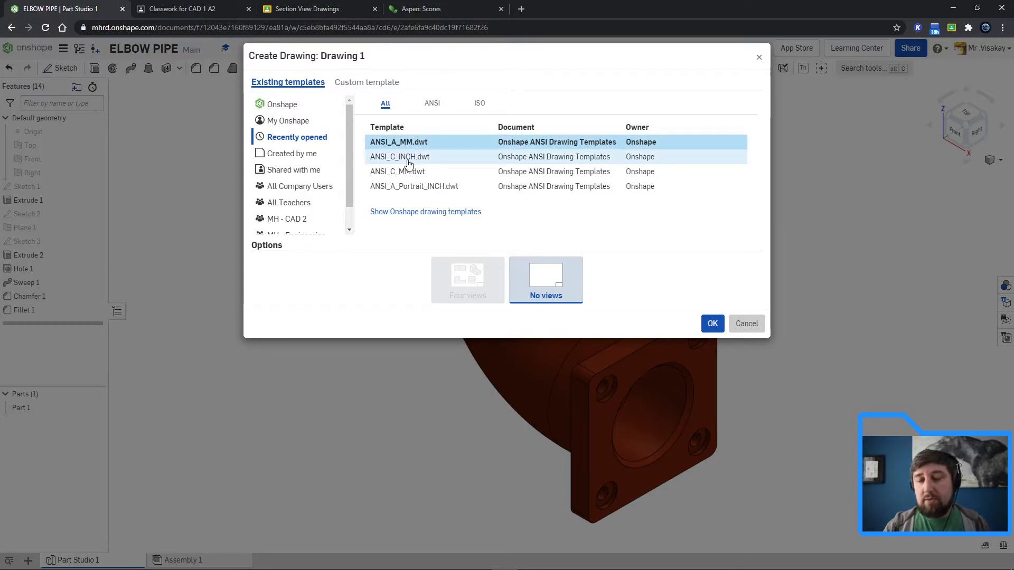
click(714, 324)
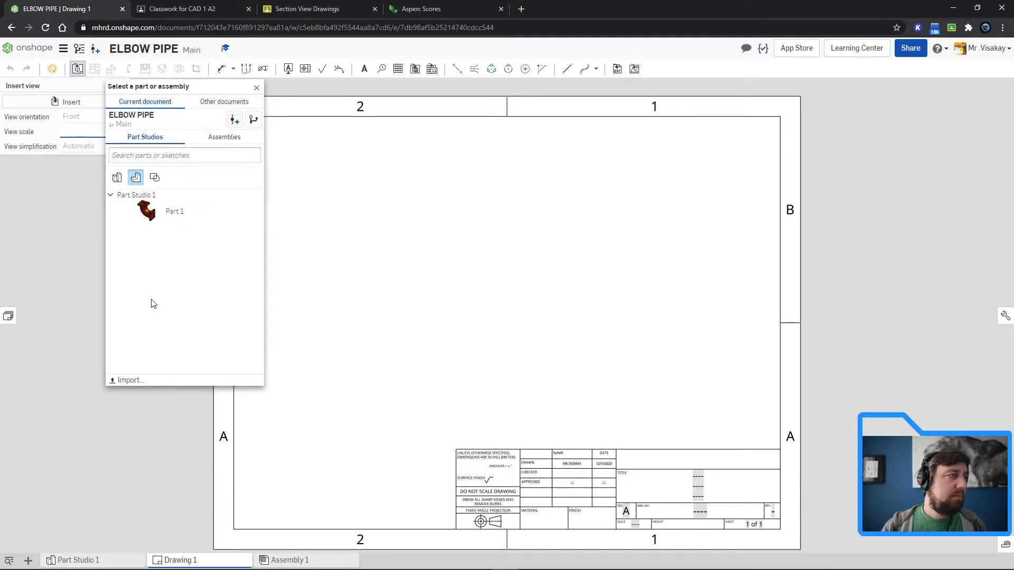
Step: Place a front view of Part 1 at 1:12 and project a top view above it and a right view beside it
click(190, 212)
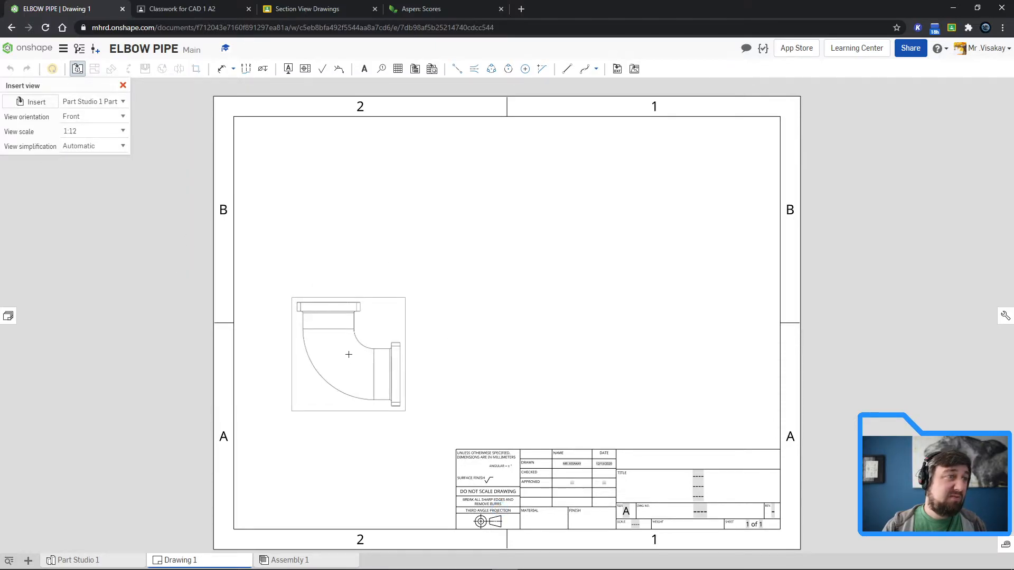
click(336, 353)
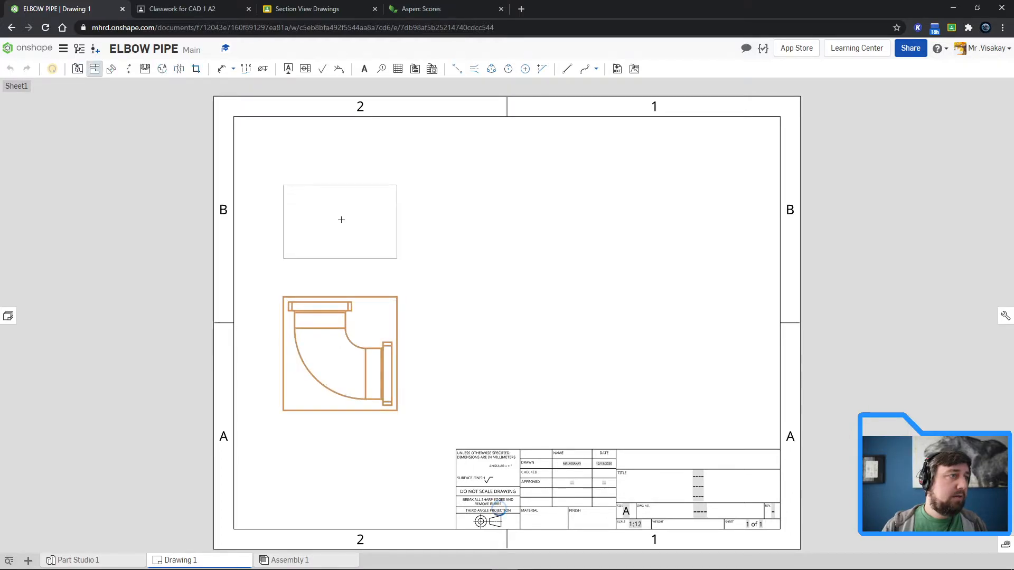
click(354, 248)
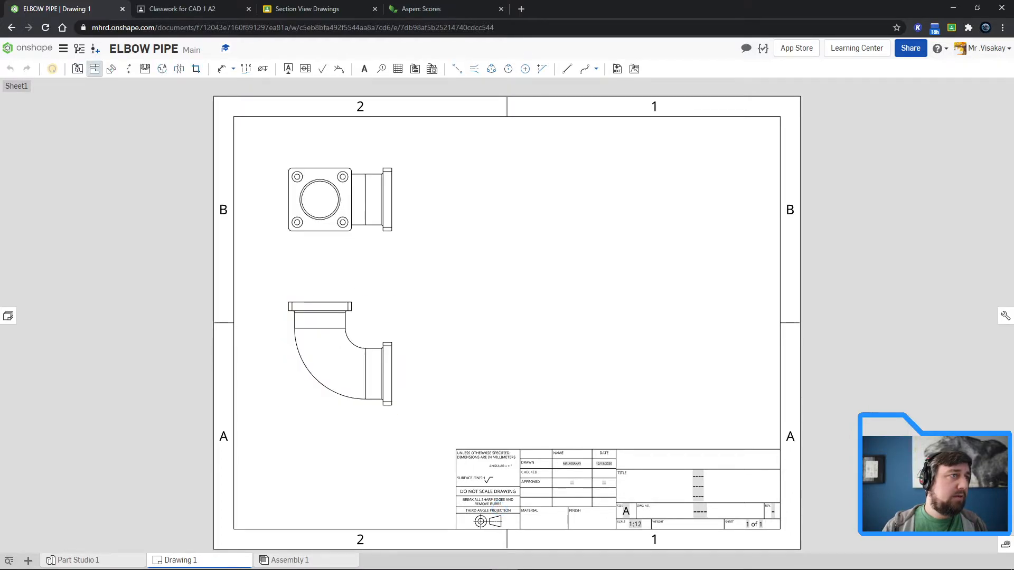
click(351, 369)
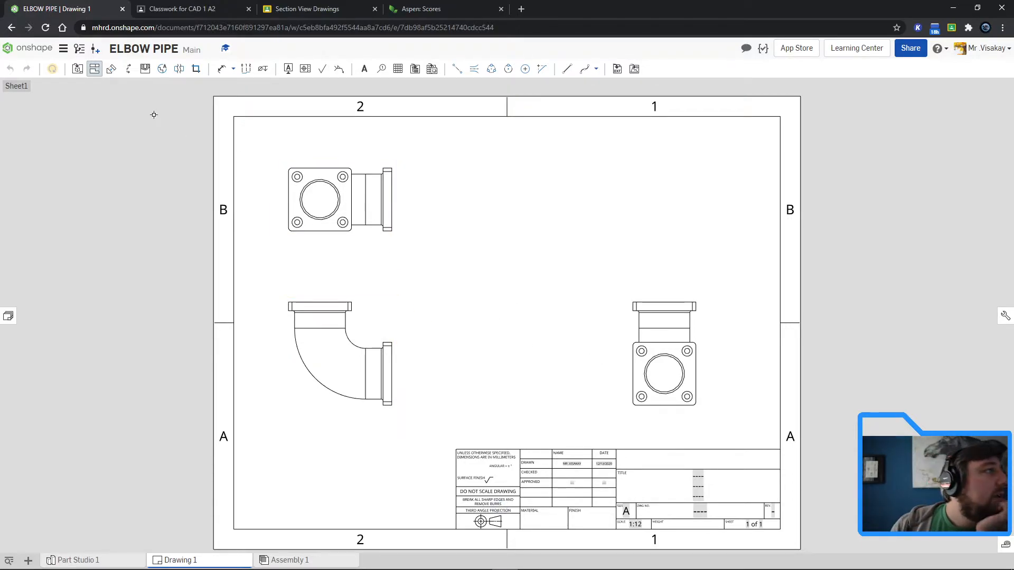
Step: Try a stepped section across the top view along its horizontal centreline, and delete the resulting section view
click(127, 72)
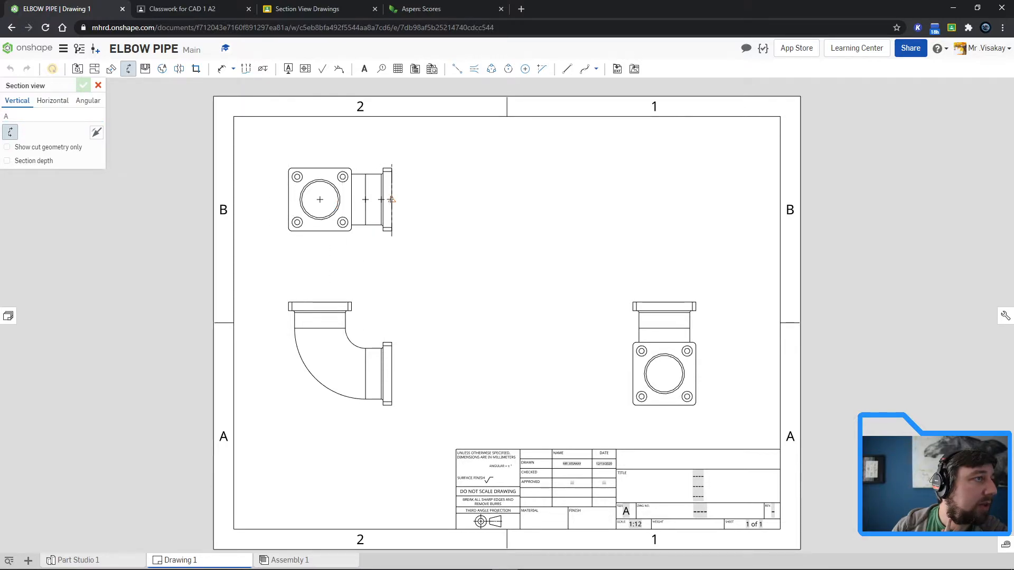
click(392, 200)
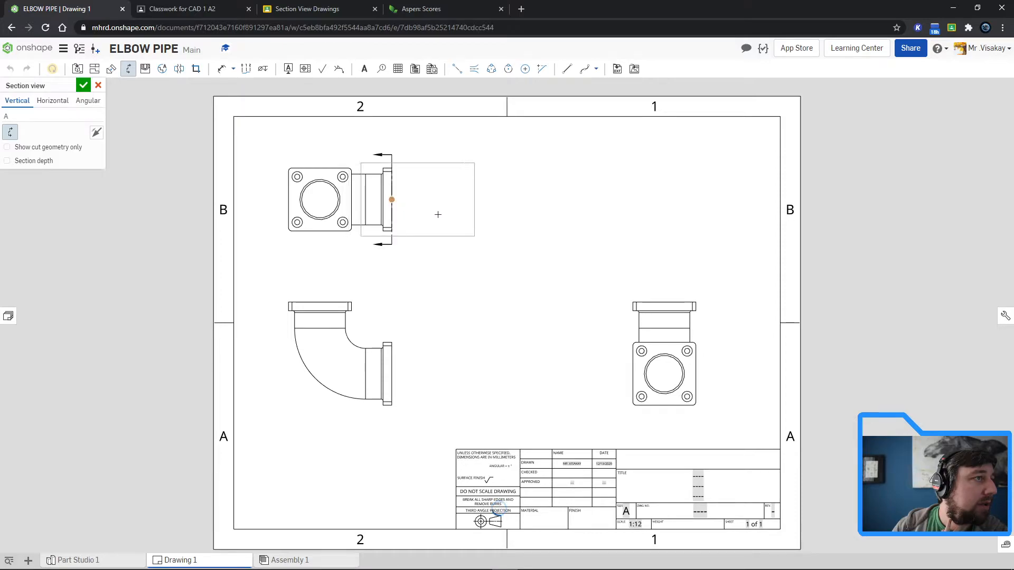
click(287, 200)
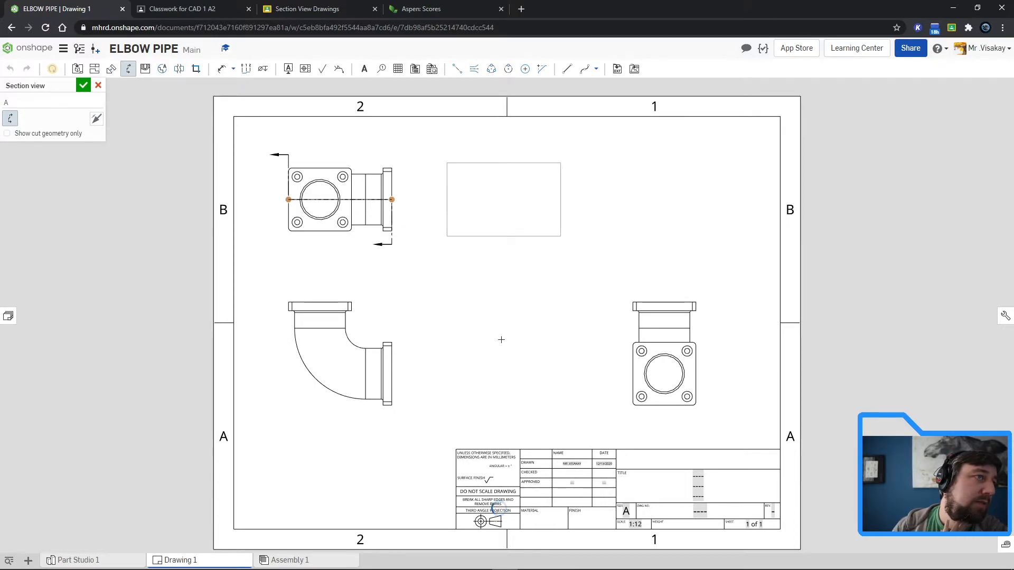
click(502, 340)
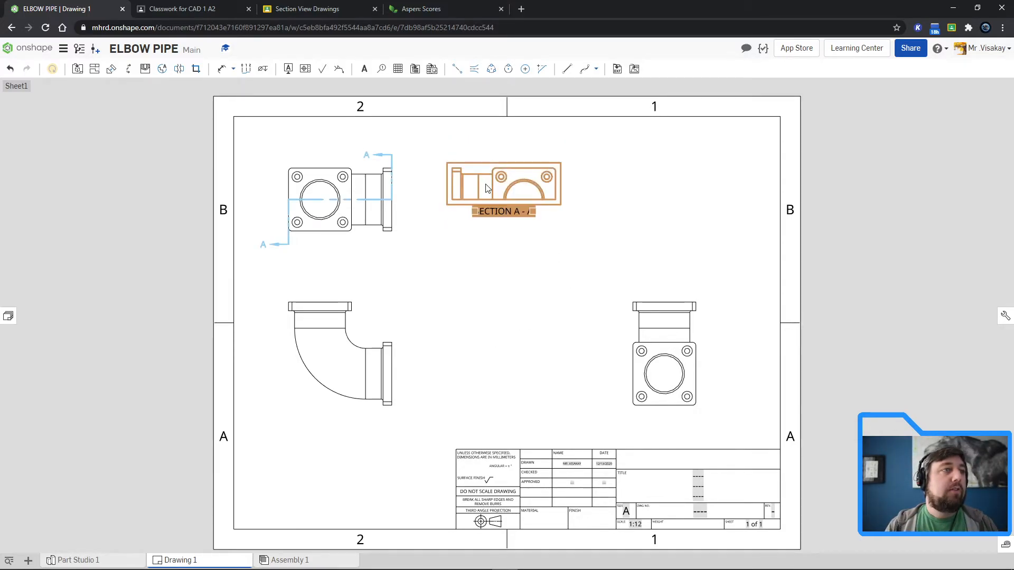
key(Delete)
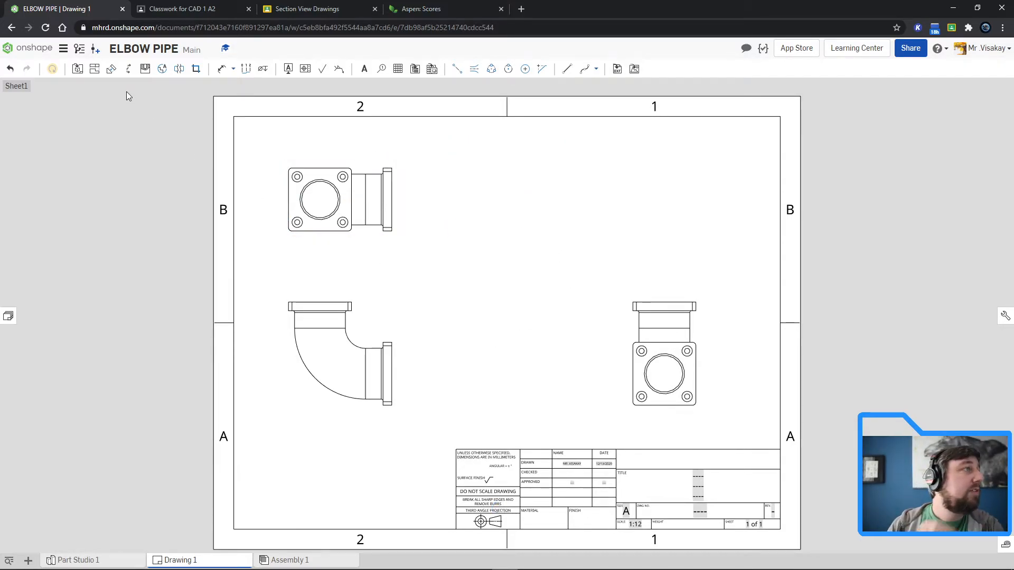
click(129, 69)
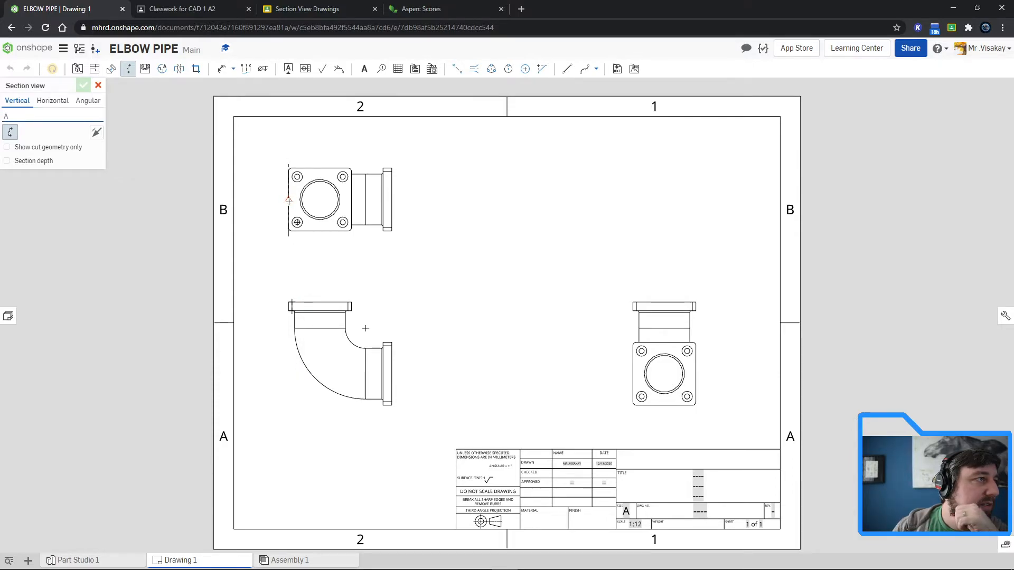
click(288, 199)
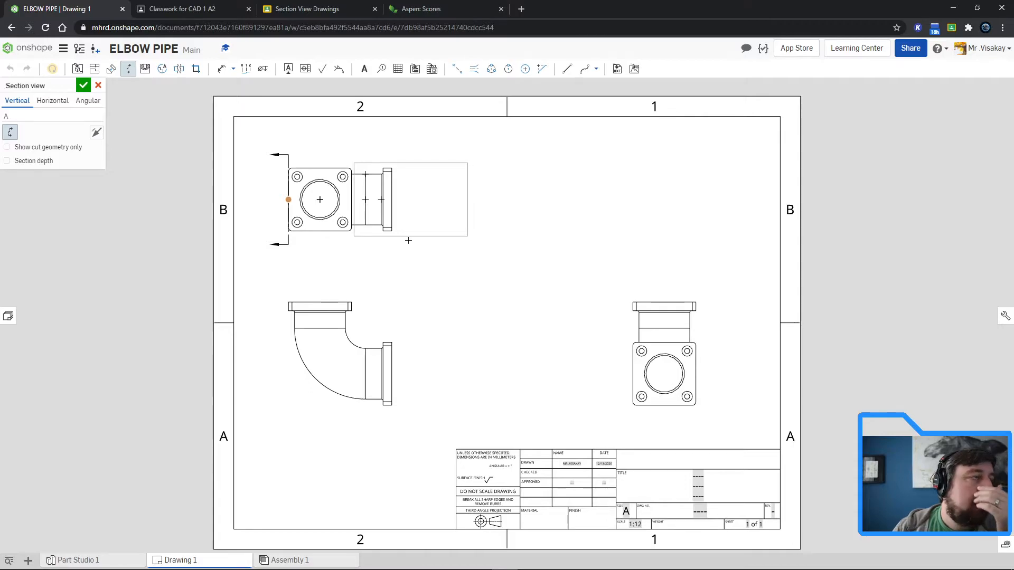
key(Escape)
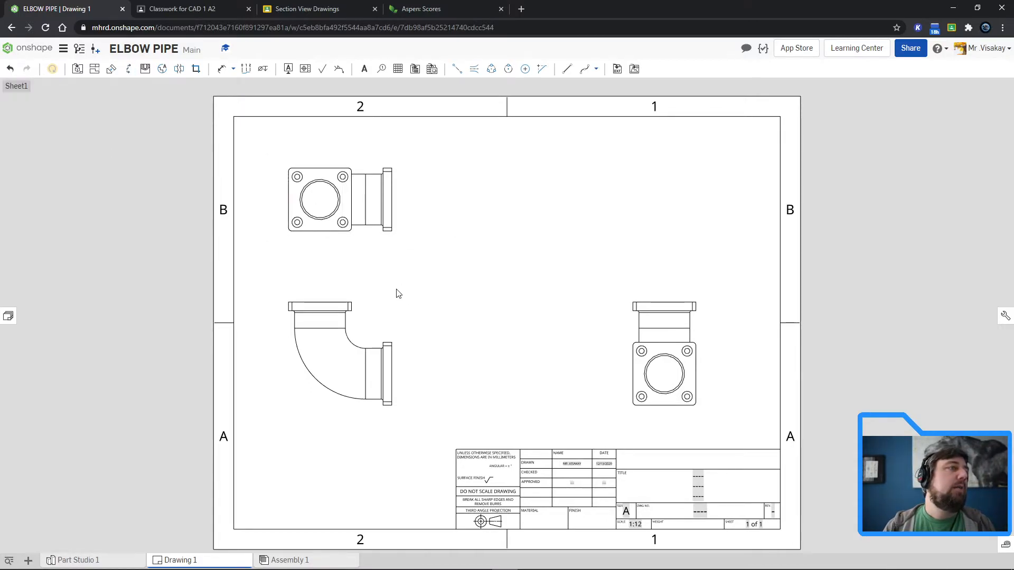
Step: Create vertical section A-A through the bore centre of the right view and place it between the front and right views
click(128, 69)
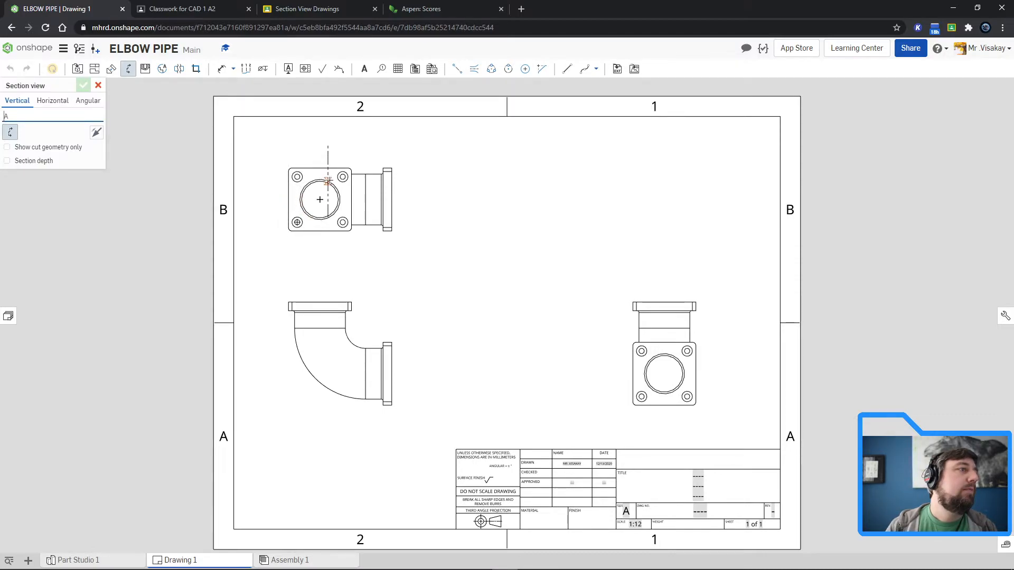
click(664, 374)
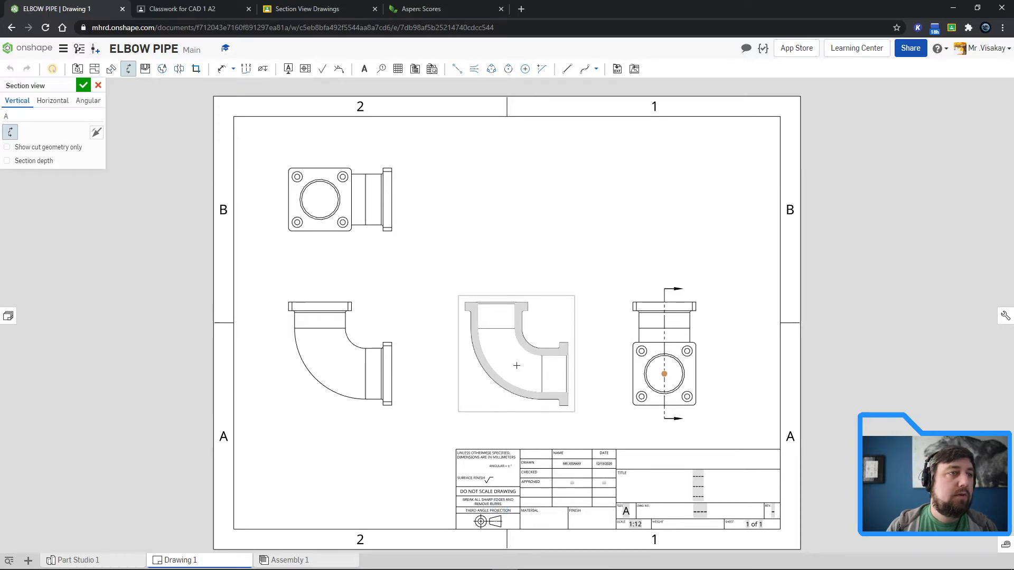
click(517, 364)
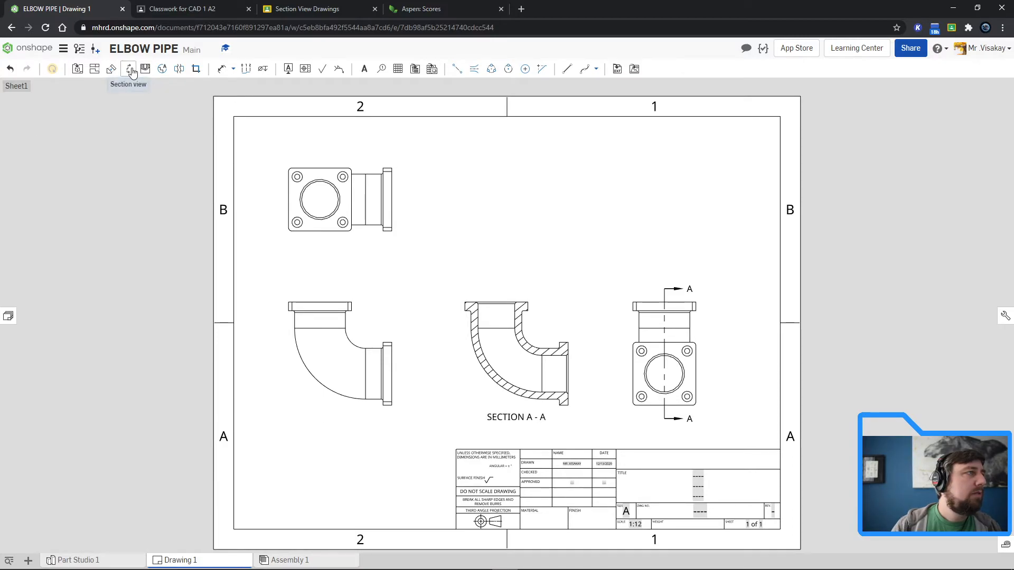
click(153, 71)
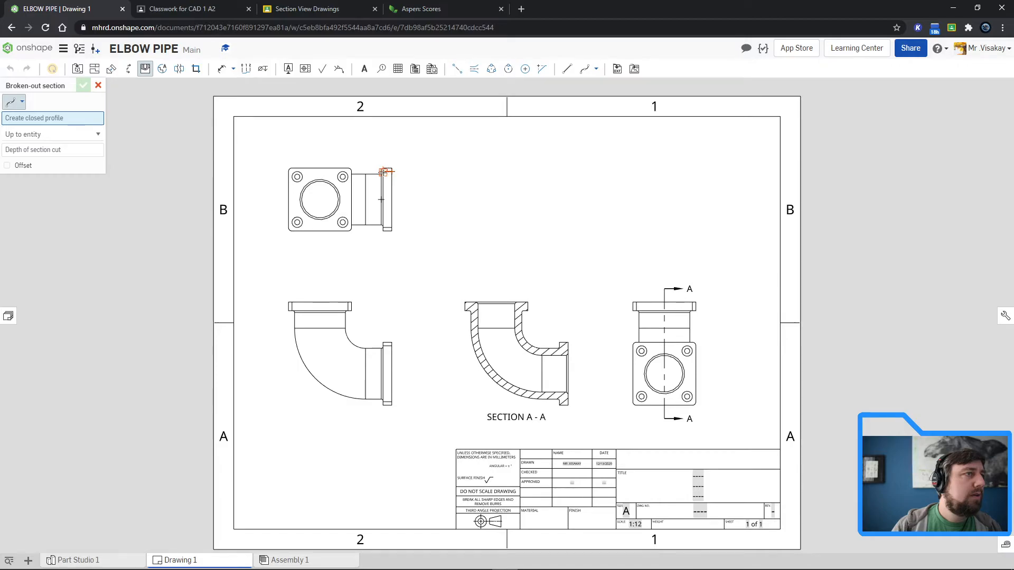
click(502, 162)
click(599, 241)
click(470, 185)
click(637, 230)
click(618, 179)
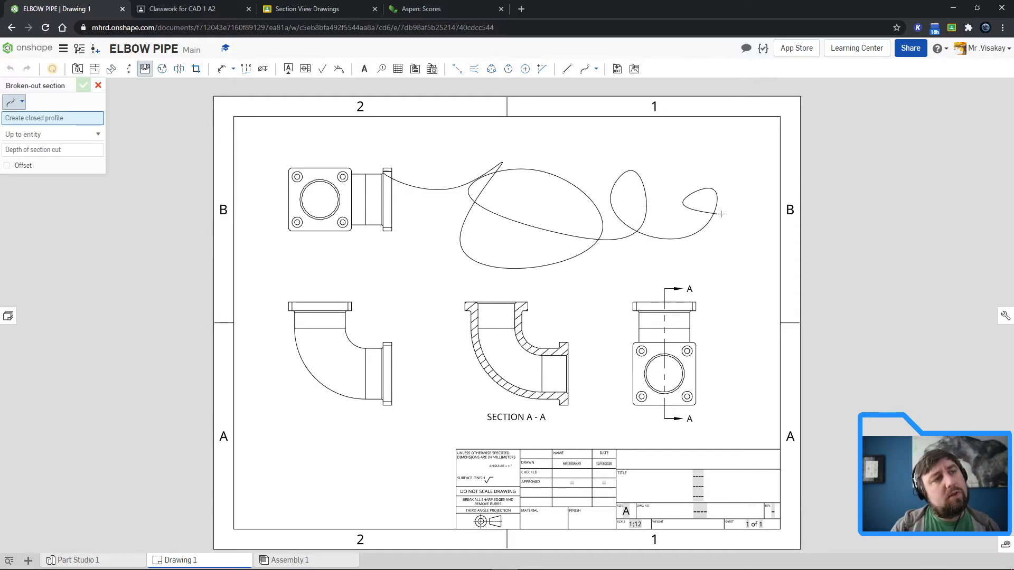
key(Escape)
Step: Create vertical section B-B through the left pair of flange holes in the top view and place it beside that view
click(128, 68)
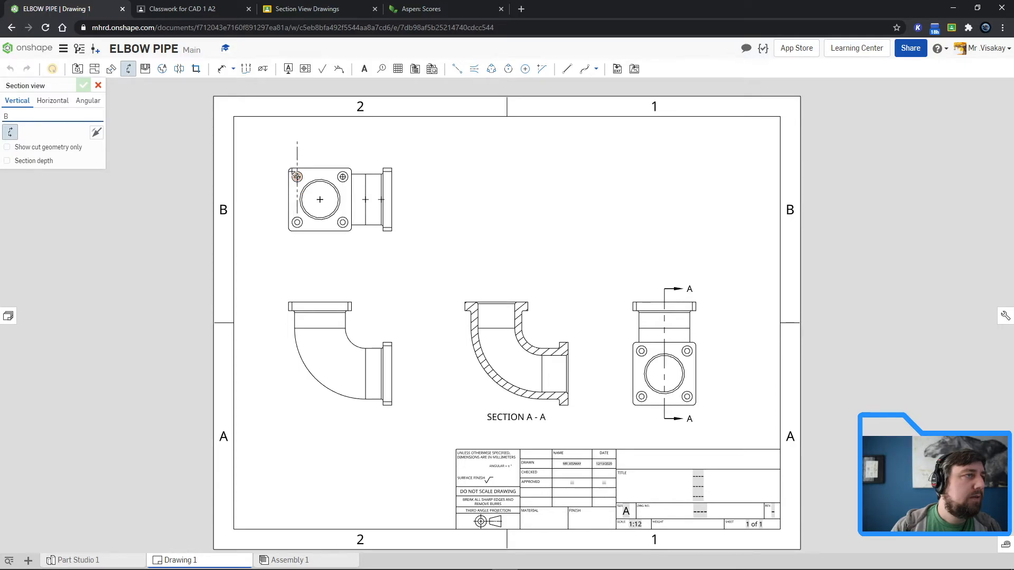
click(297, 177)
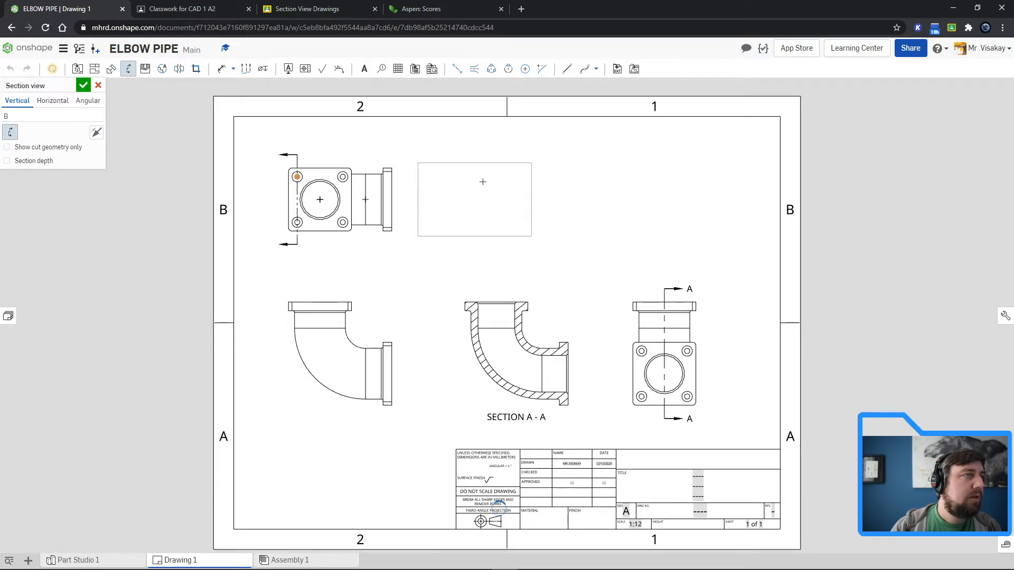
click(485, 182)
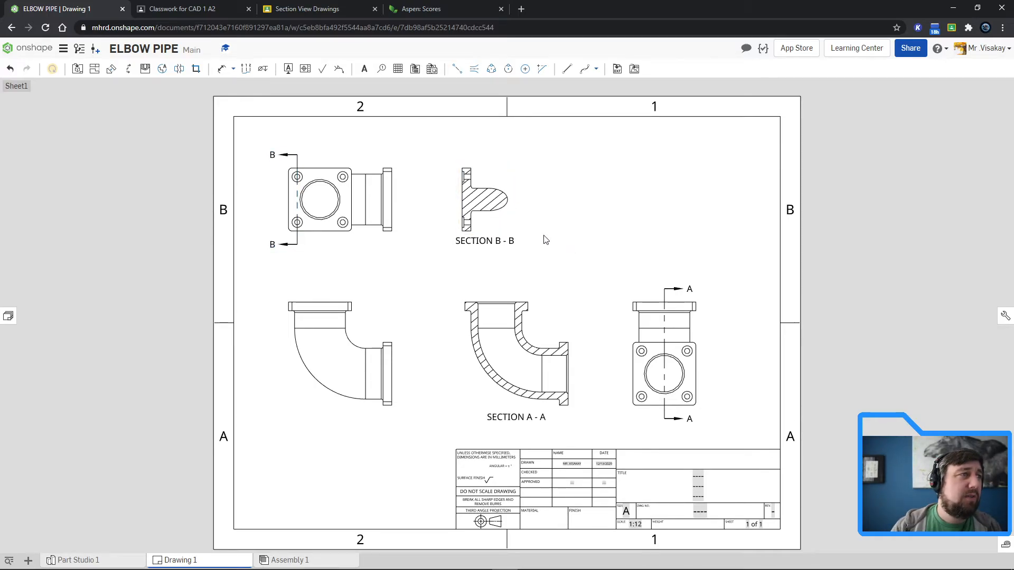
scroll(479, 239, up, 4)
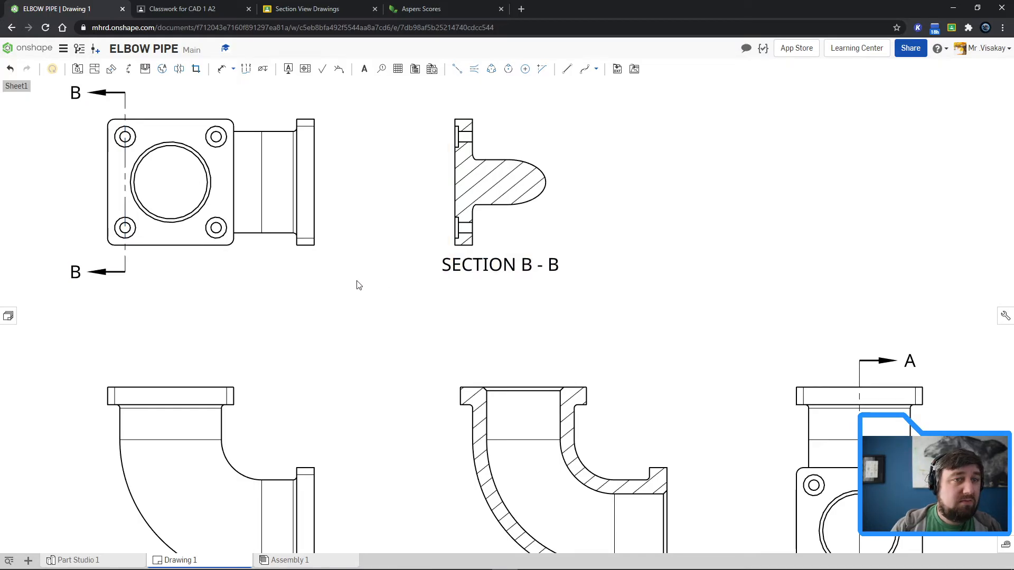
click(163, 69)
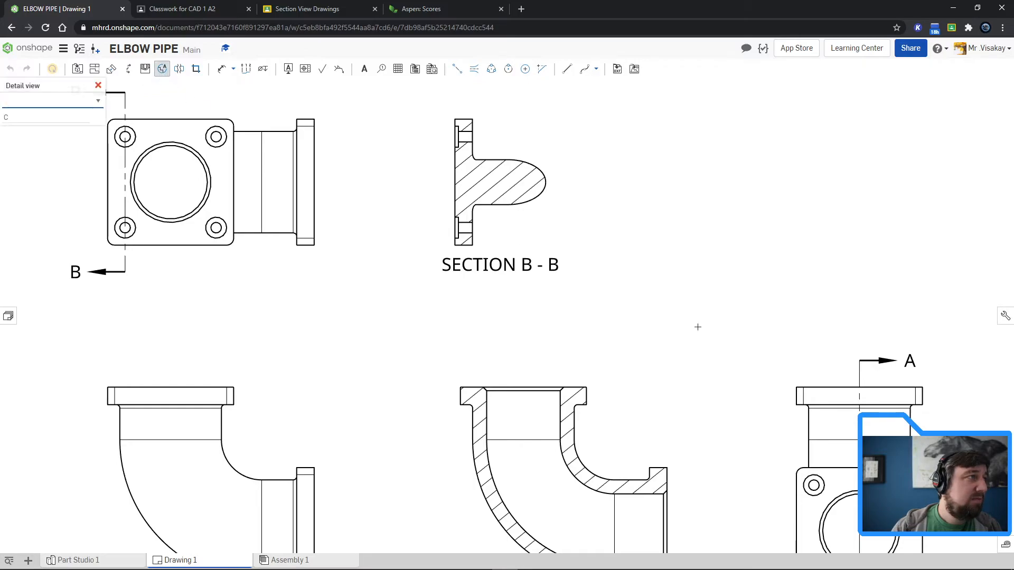
click(216, 137)
click(340, 214)
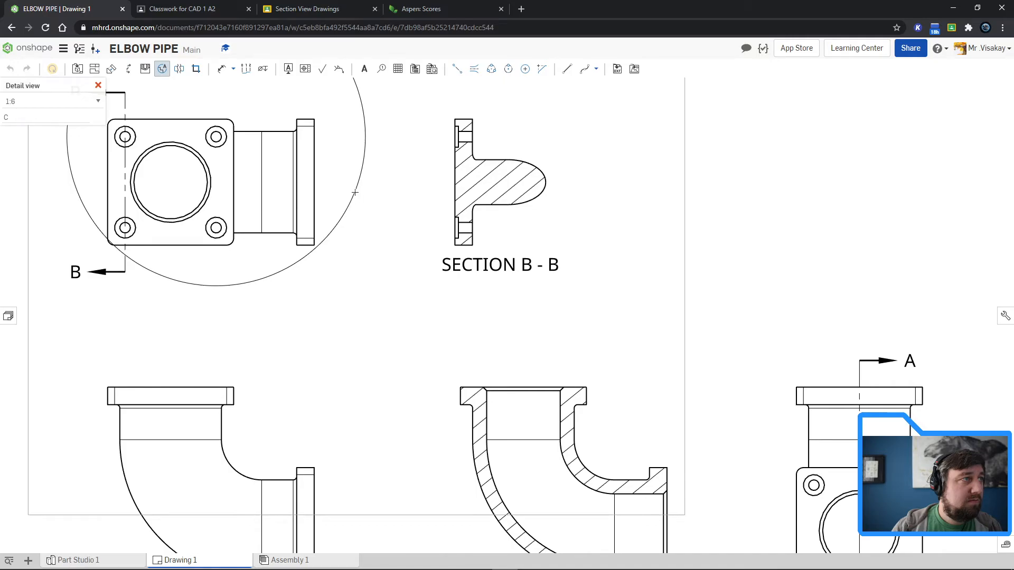
key(Escape)
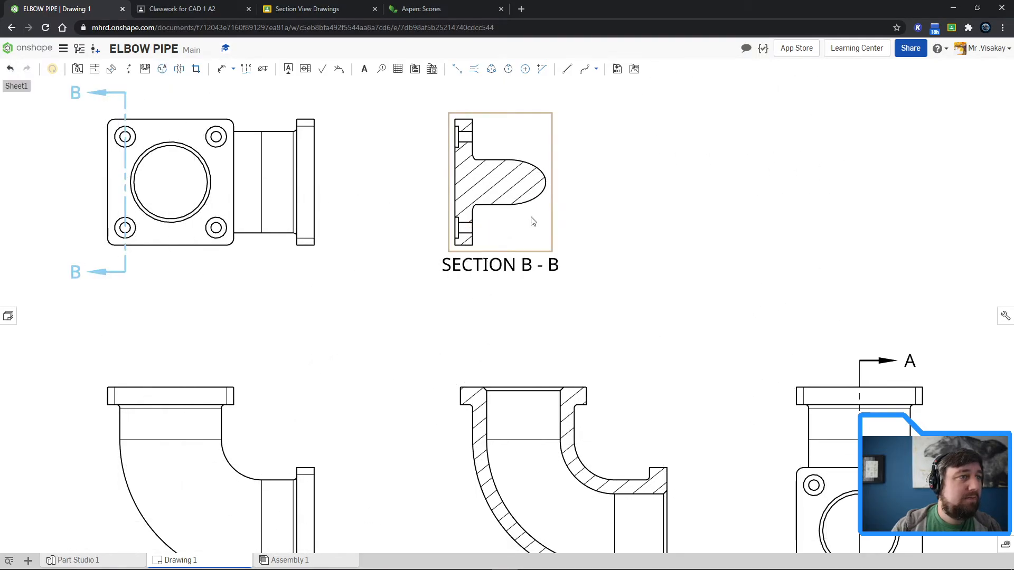
click(145, 69)
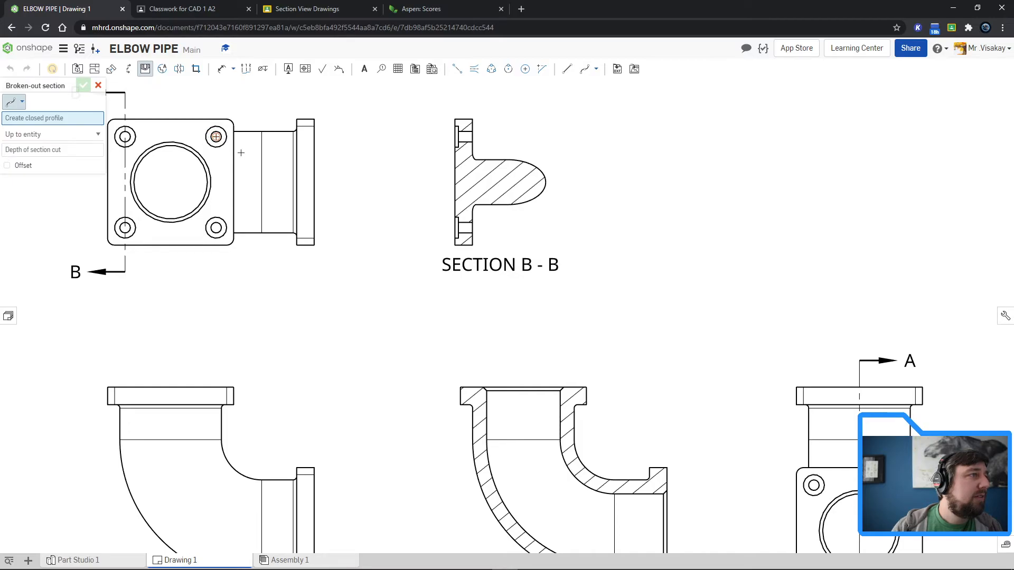
click(363, 105)
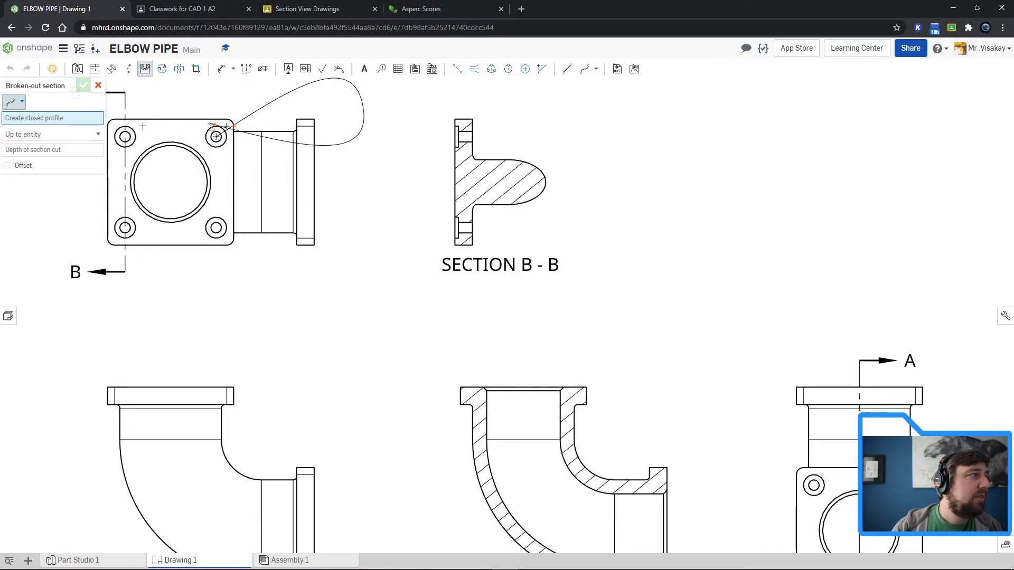
click(83, 151)
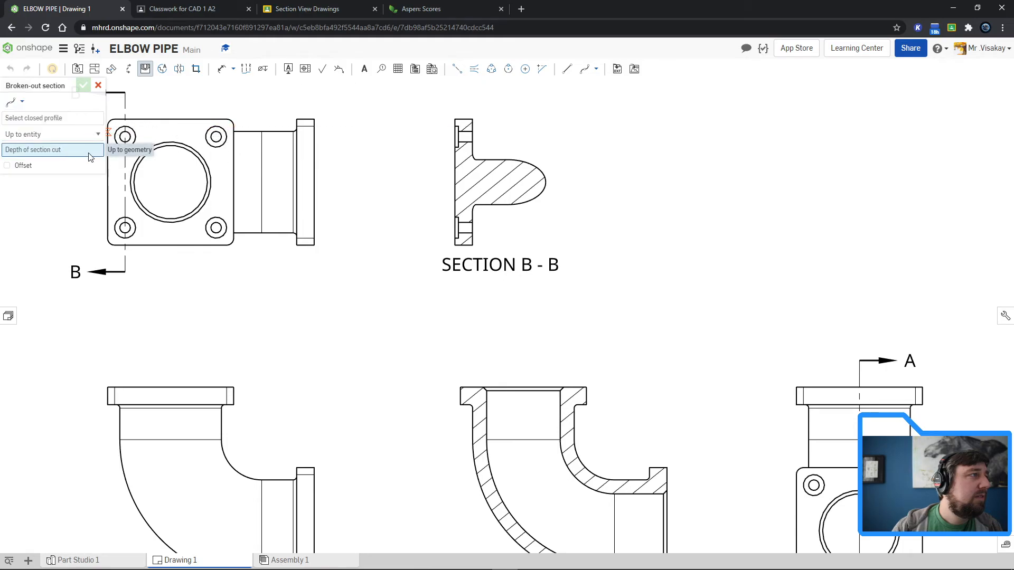
click(216, 137)
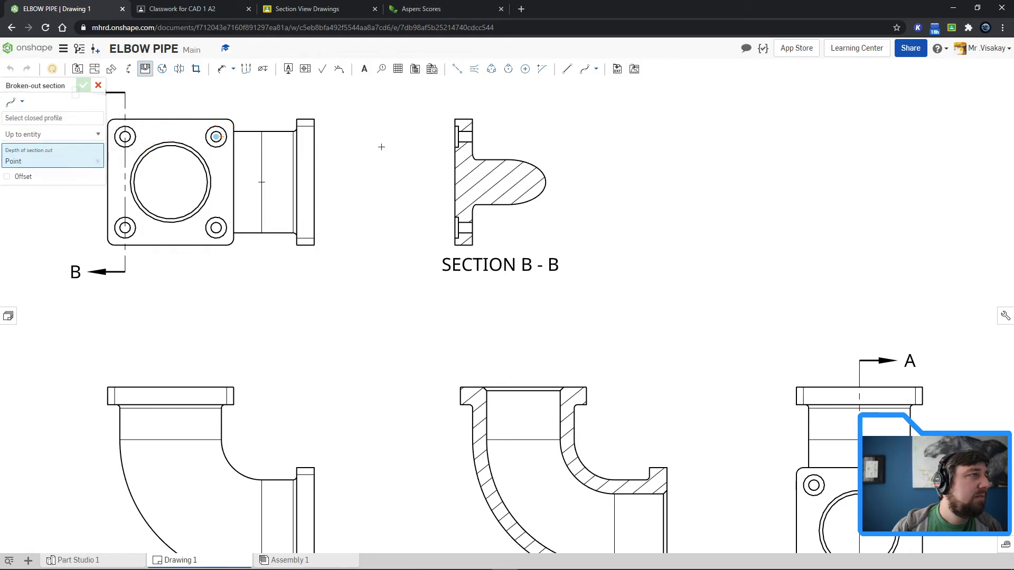
key(Escape)
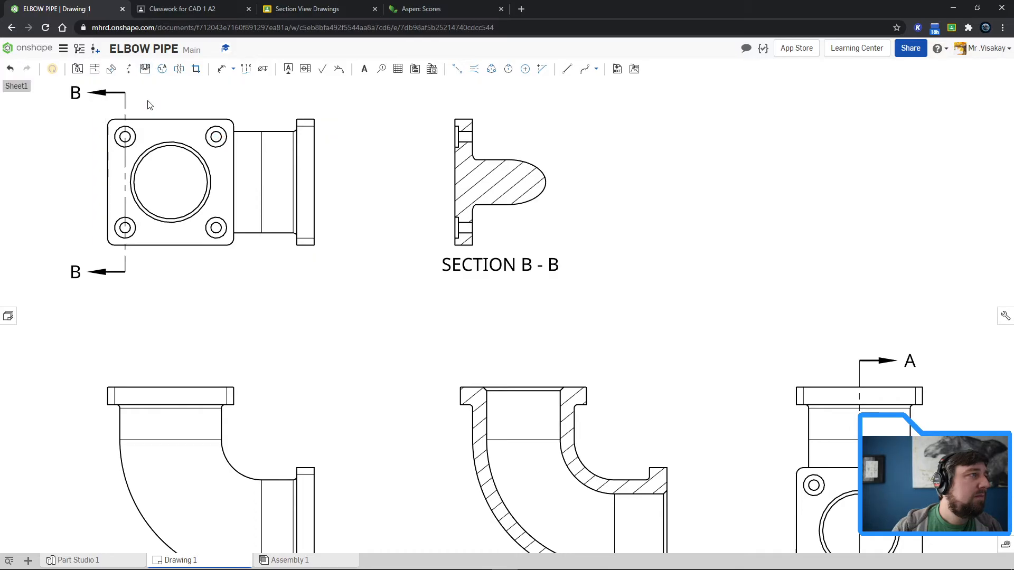
Step: Create vertical section C-C through the right pair of flange holes in the top view and place it beside section B-B
click(128, 69)
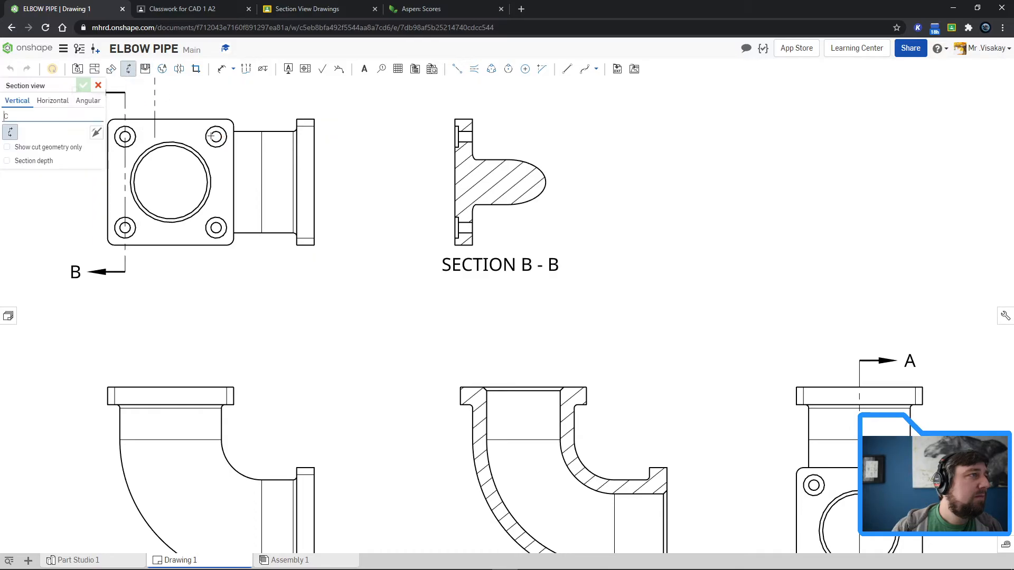
click(216, 137)
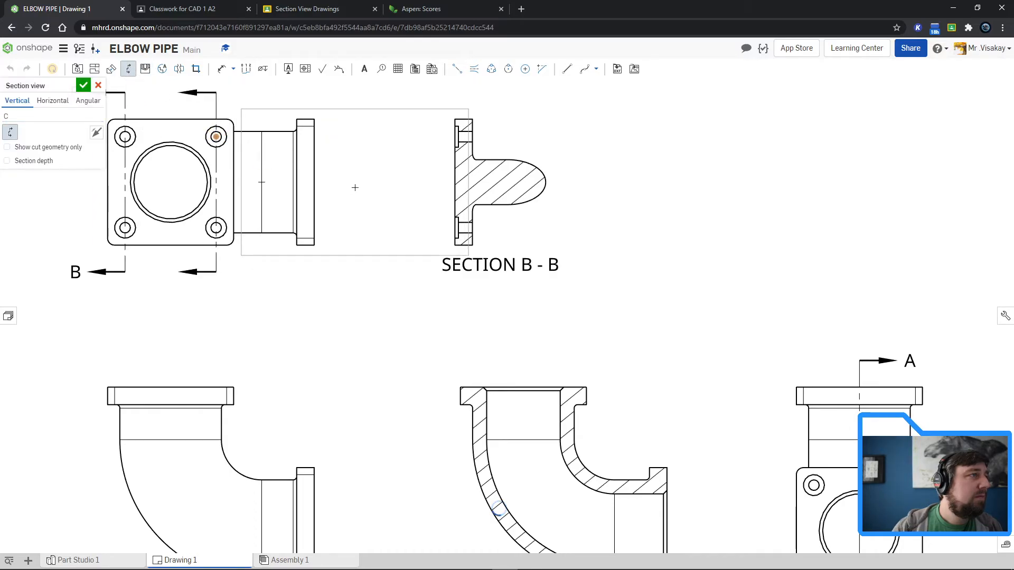
click(702, 198)
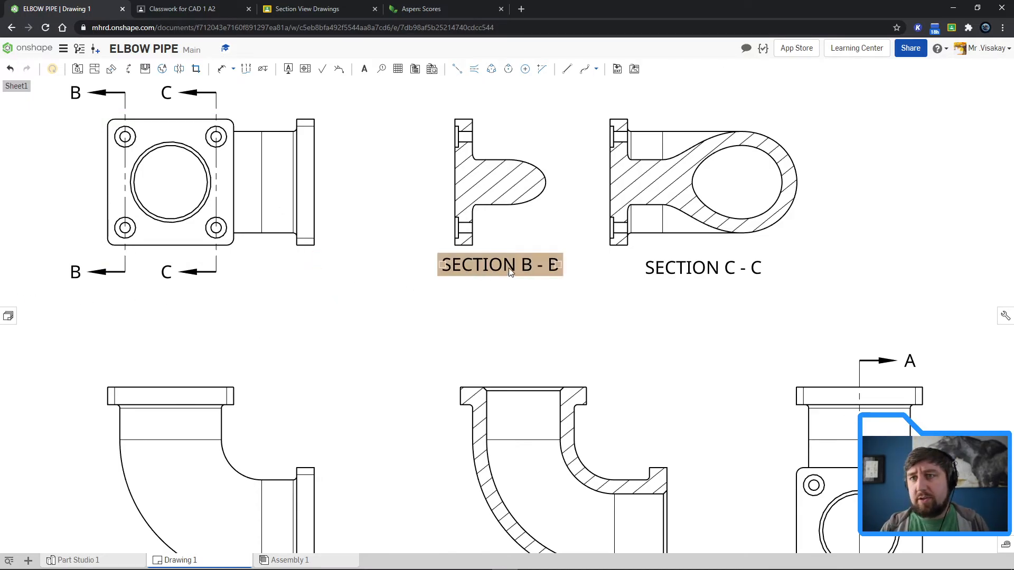
scroll(667, 296, down, 2)
middle_drag(695, 350, 512, 221)
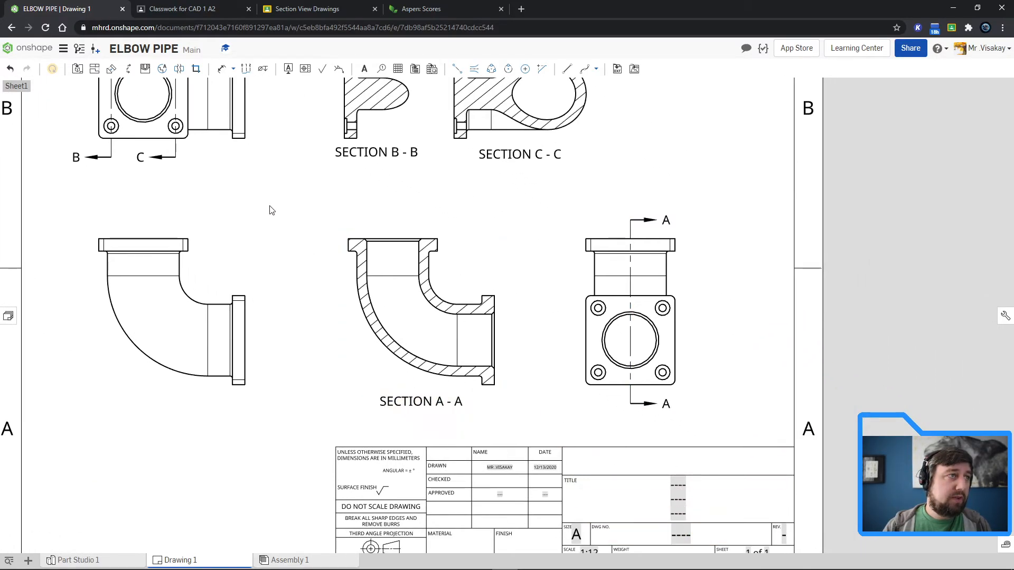
middle_drag(272, 208, 407, 353)
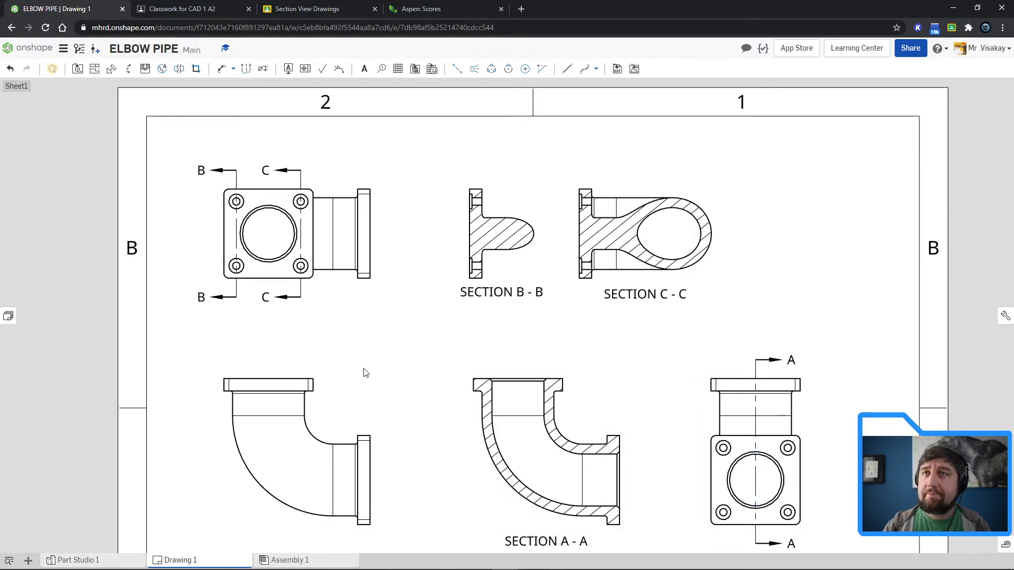
click(179, 71)
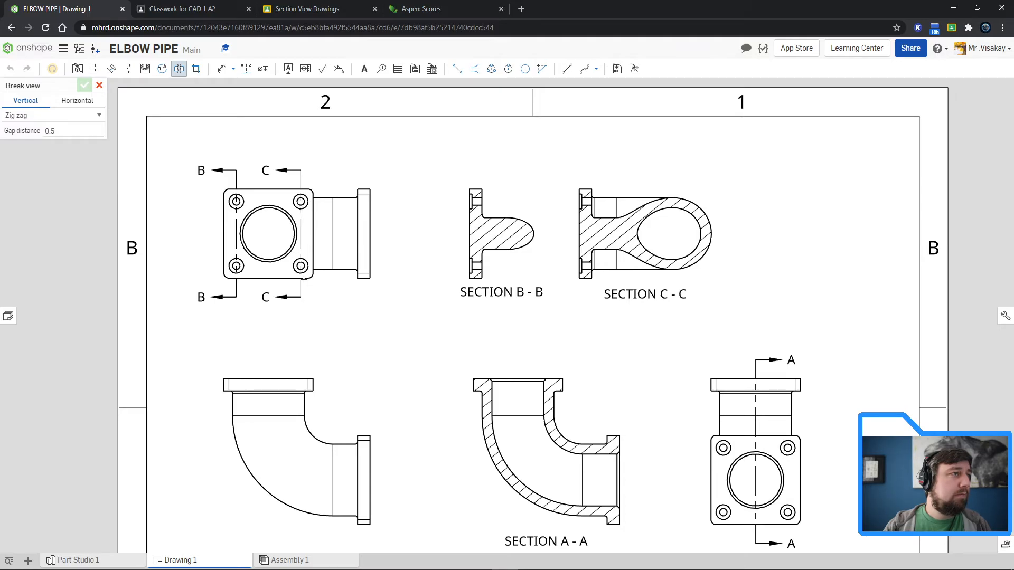
click(532, 275)
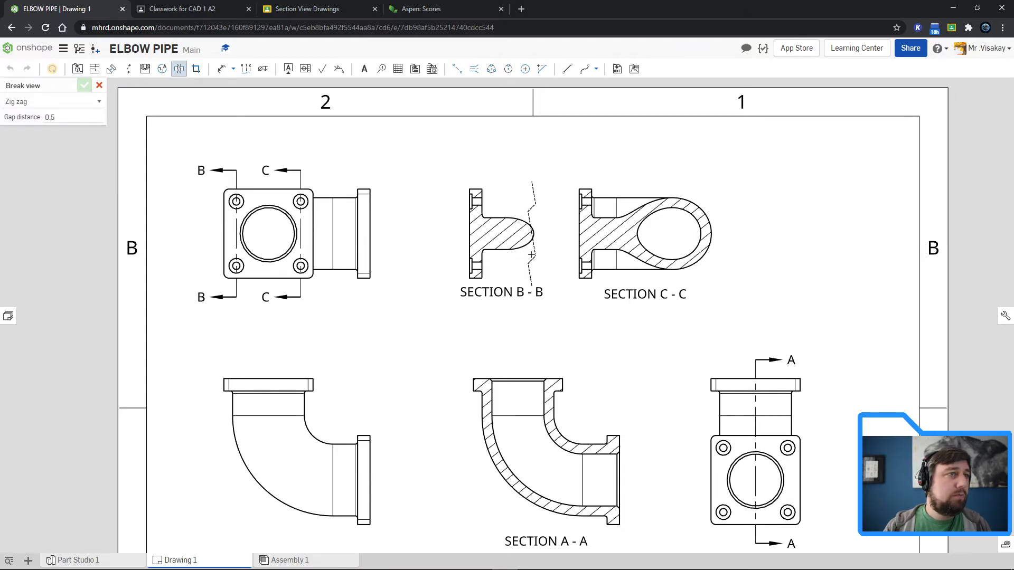
click(484, 300)
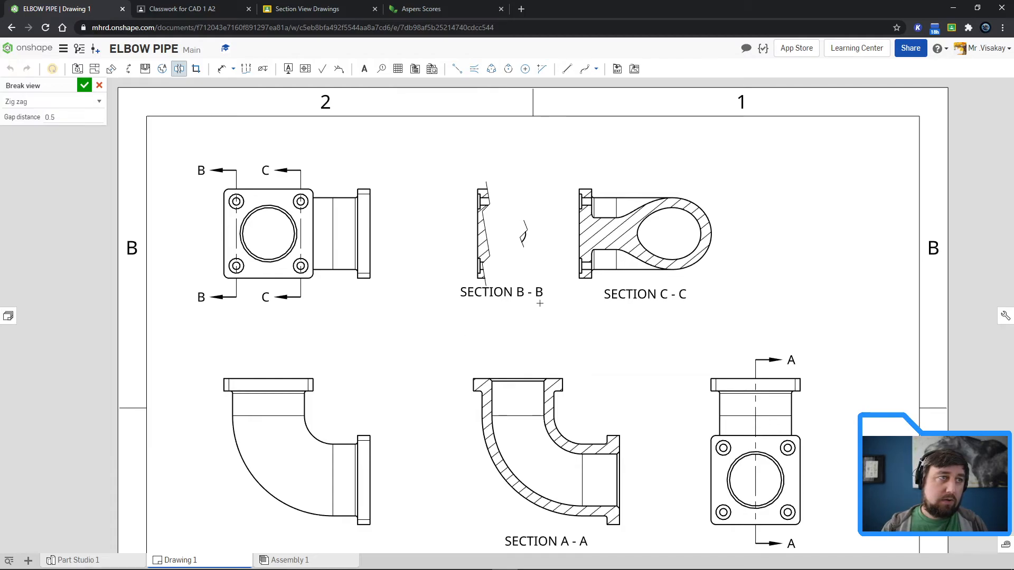
key(Escape)
Step: Delete section views B-B and C-C
click(495, 252)
key(Delete)
click(586, 254)
key(Delete)
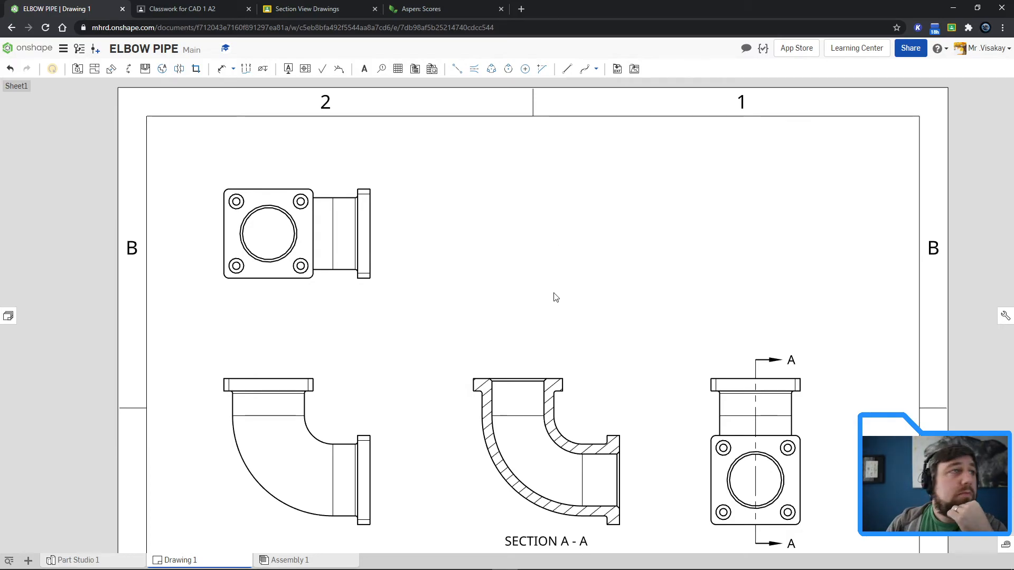
Step: Cut a broken-out section around the front view's upper flange, with depth up to the centre of the top view's lower-left flange hole
click(144, 70)
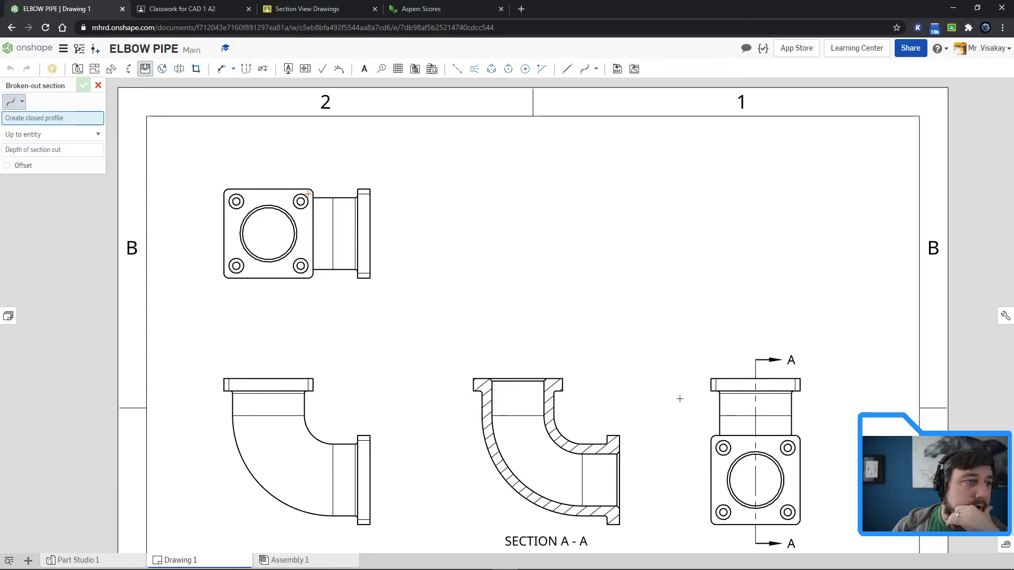
click(214, 365)
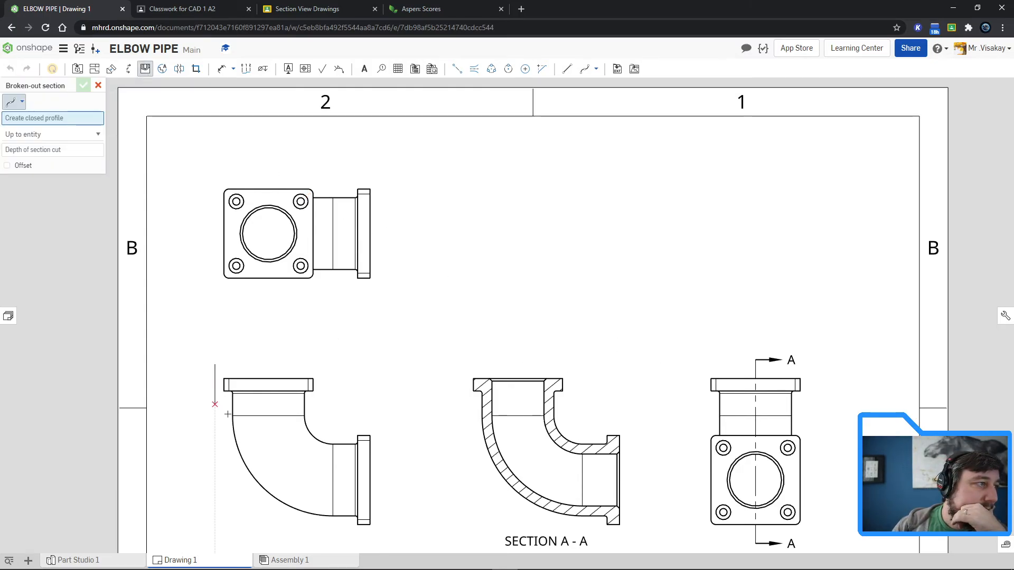
click(211, 403)
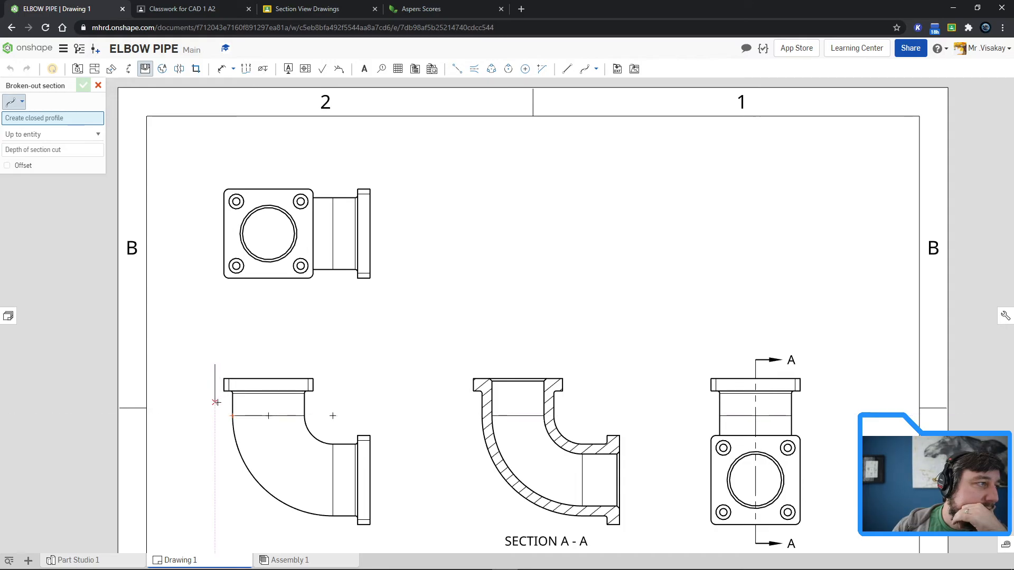
click(345, 382)
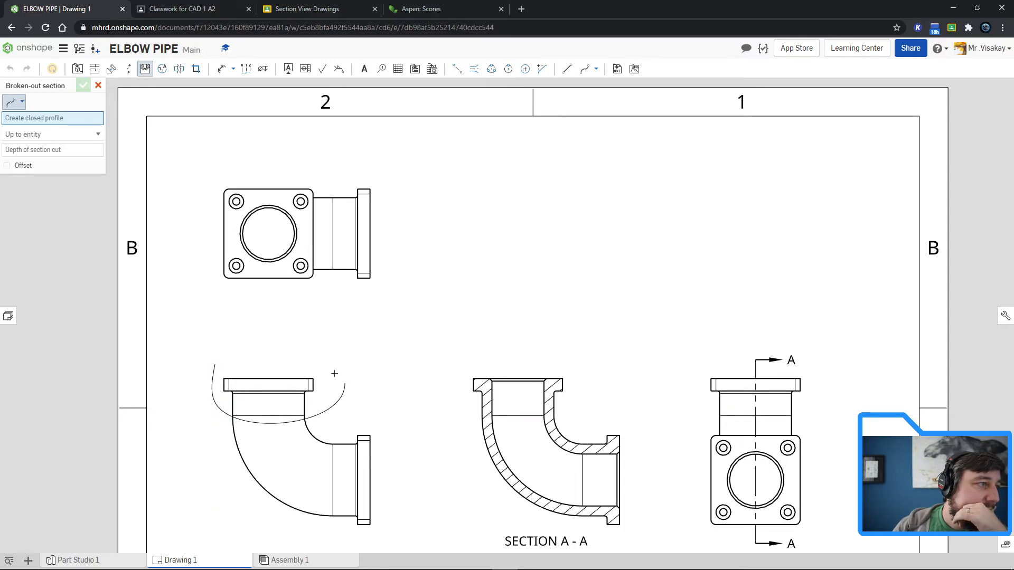
click(214, 364)
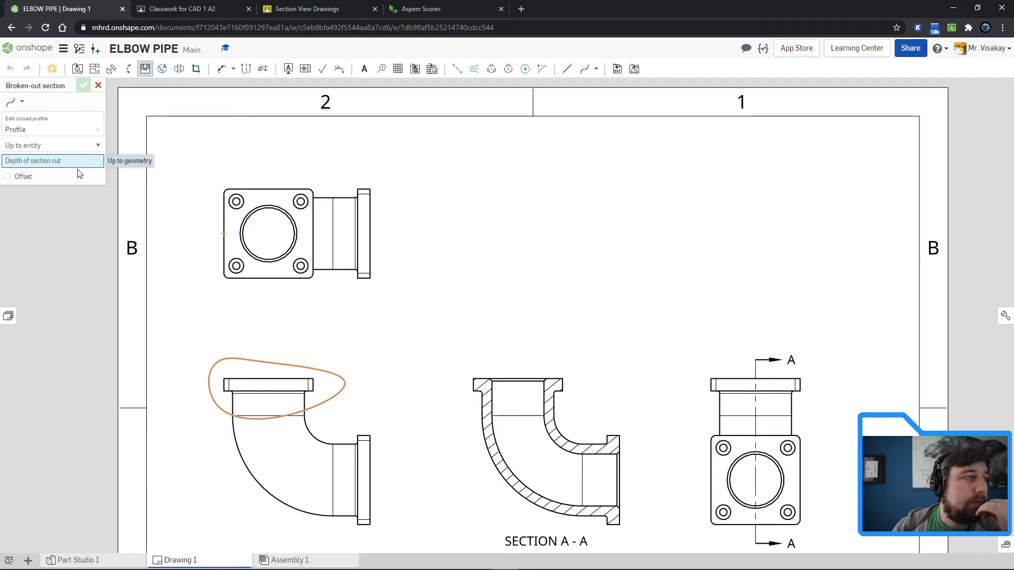
click(237, 265)
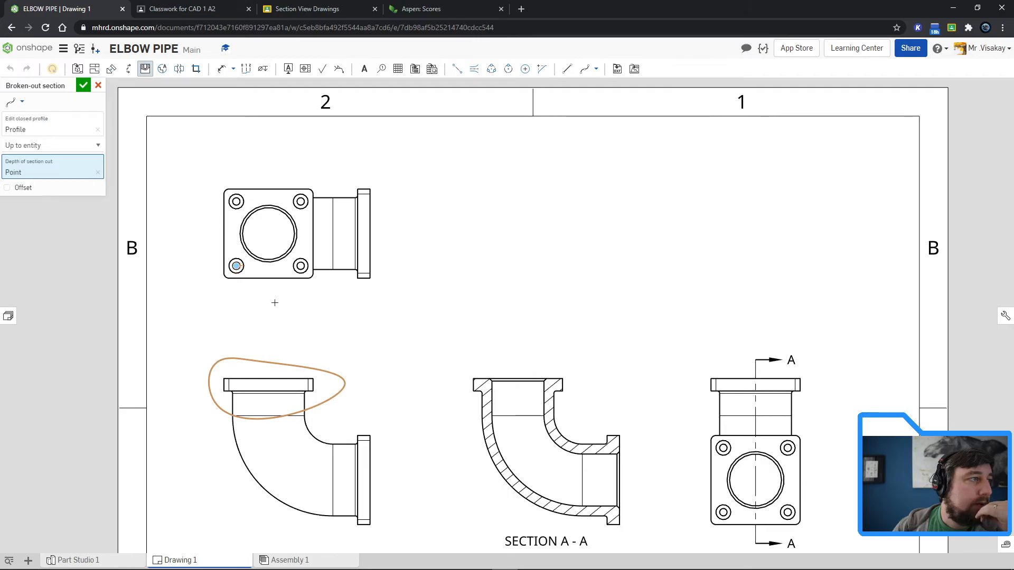
click(84, 85)
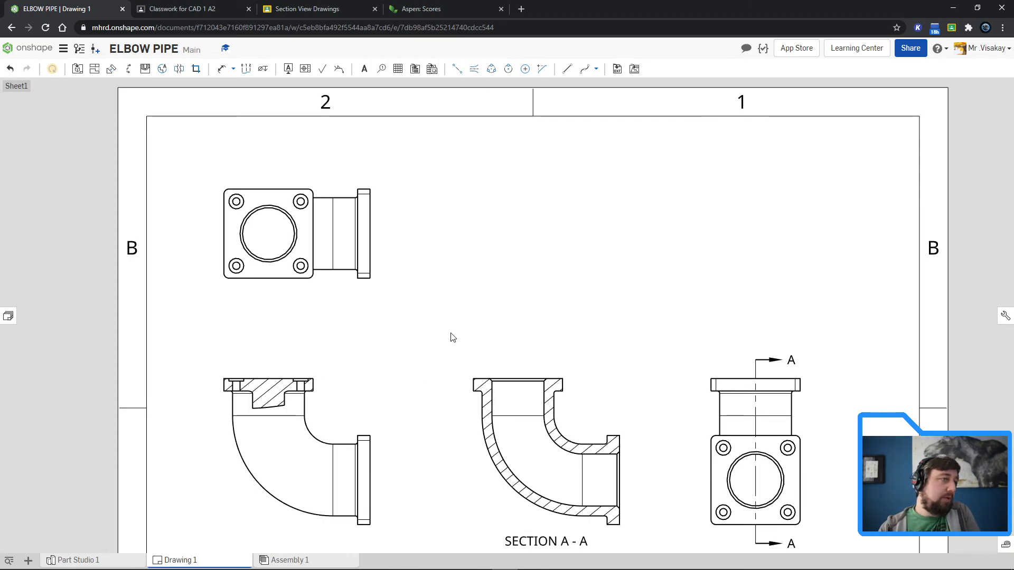
Step: Project an isometric view from the front view into the sheet's empty upper-right area and display it shaded
scroll(854, 457, down, 3)
mouse_move(856, 459)
middle_down()
mouse_move(702, 317)
mouse_move(695, 373)
mouse_move(675, 392)
middle_up()
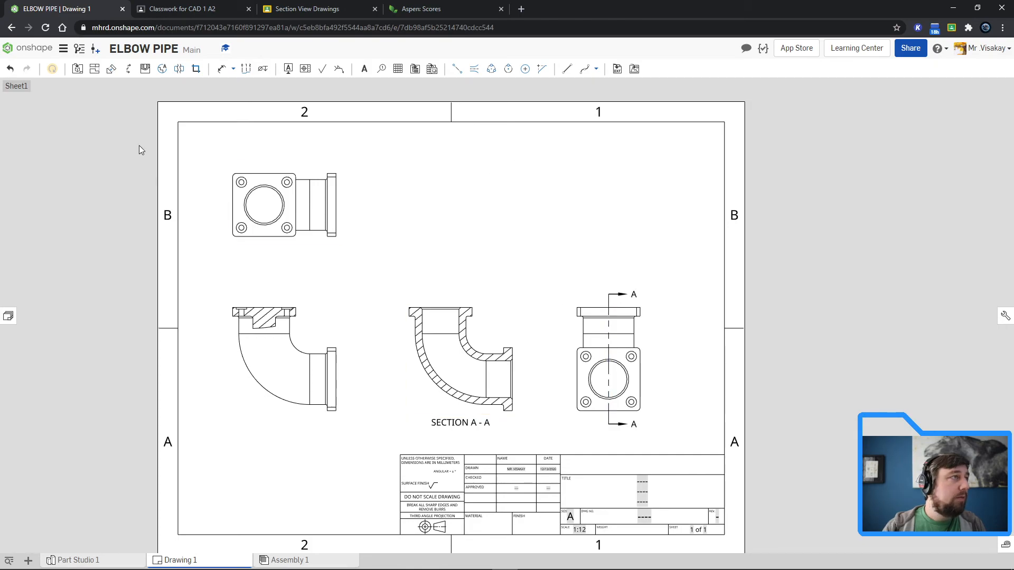
click(95, 70)
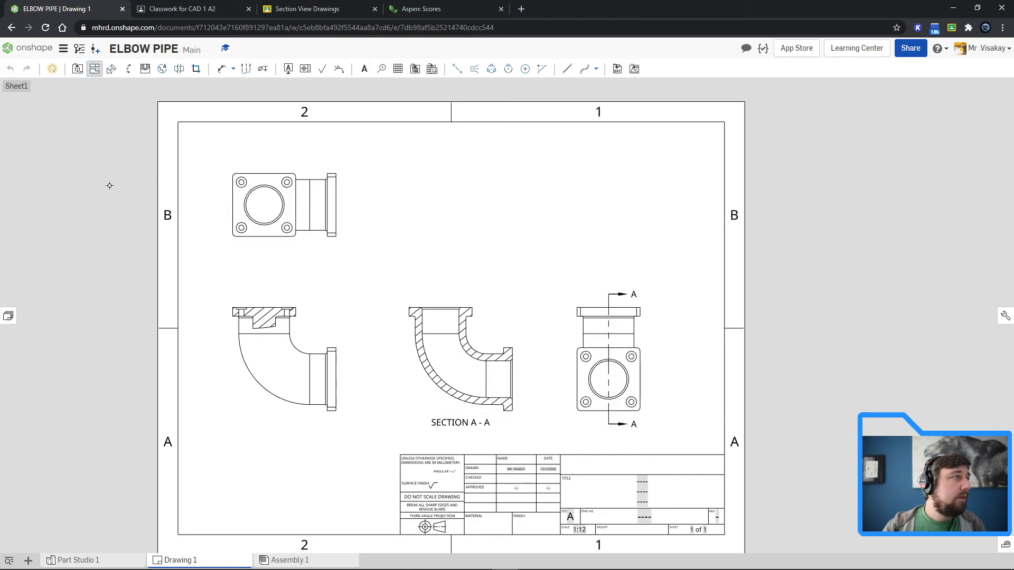
click(272, 364)
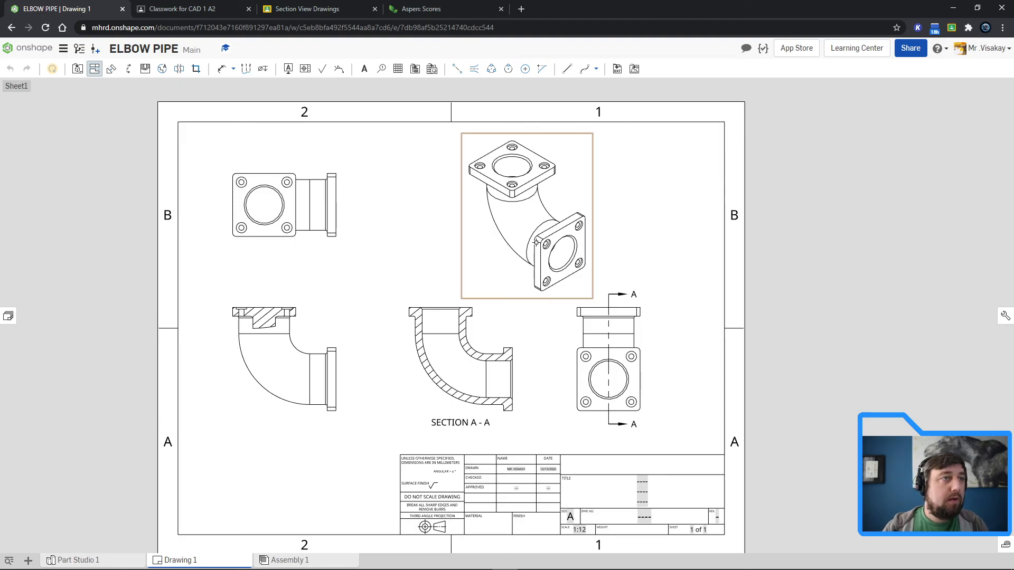
click(515, 232)
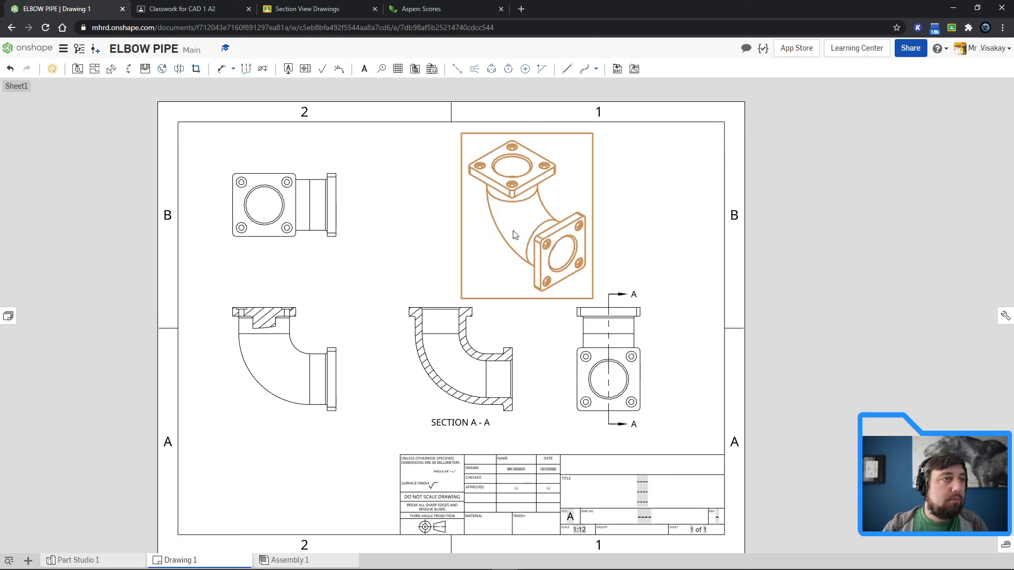
right_click(514, 213)
click(550, 246)
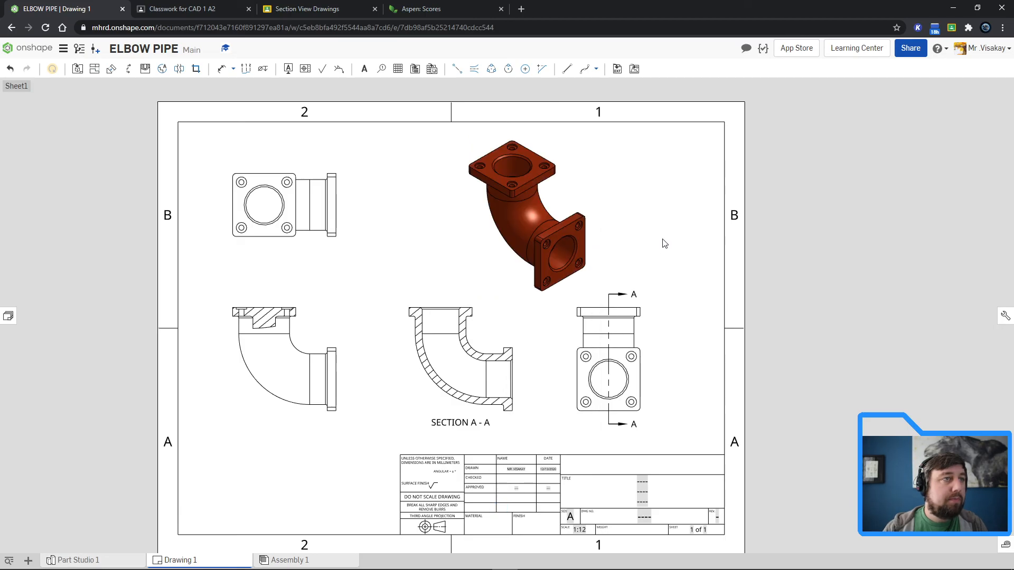
Step: Set the tangent edges to Hidden in the isometric view and the front view
click(545, 223)
right_click(533, 222)
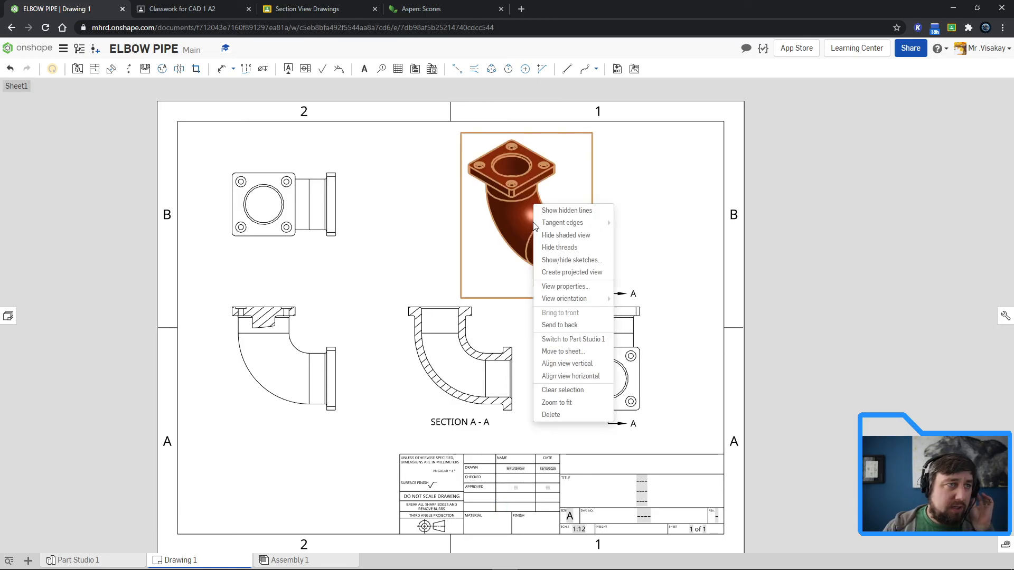
mouse_move(572, 223)
click(630, 223)
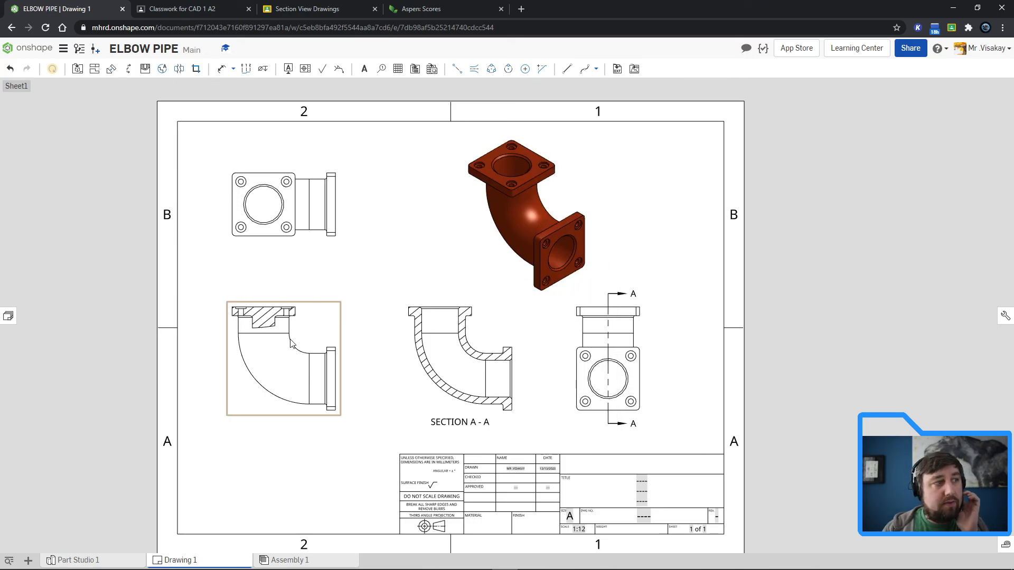
right_click(280, 361)
mouse_move(314, 357)
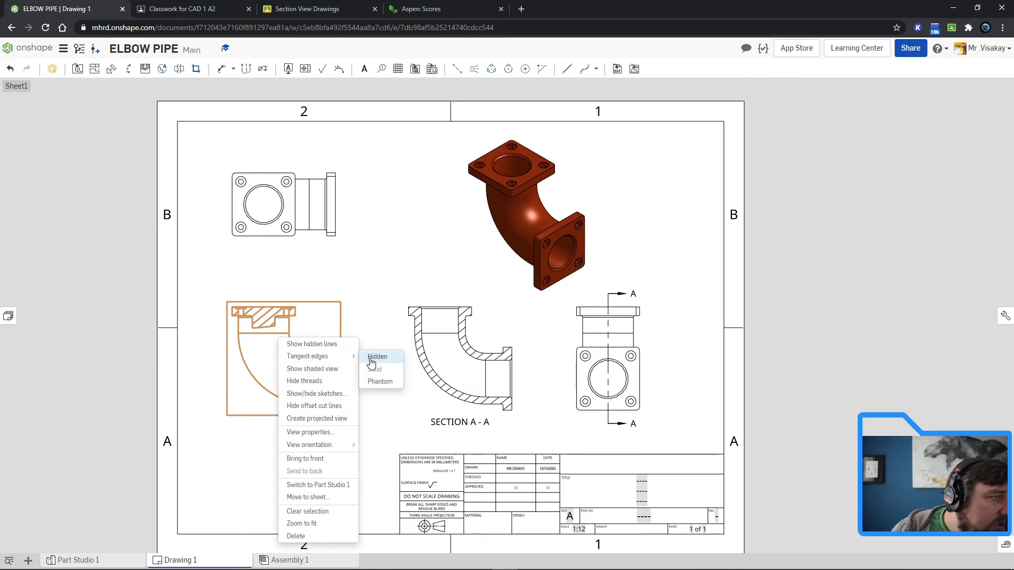
click(376, 357)
Step: Set the tangent edges to Hidden in the top view and section view A-A
click(309, 214)
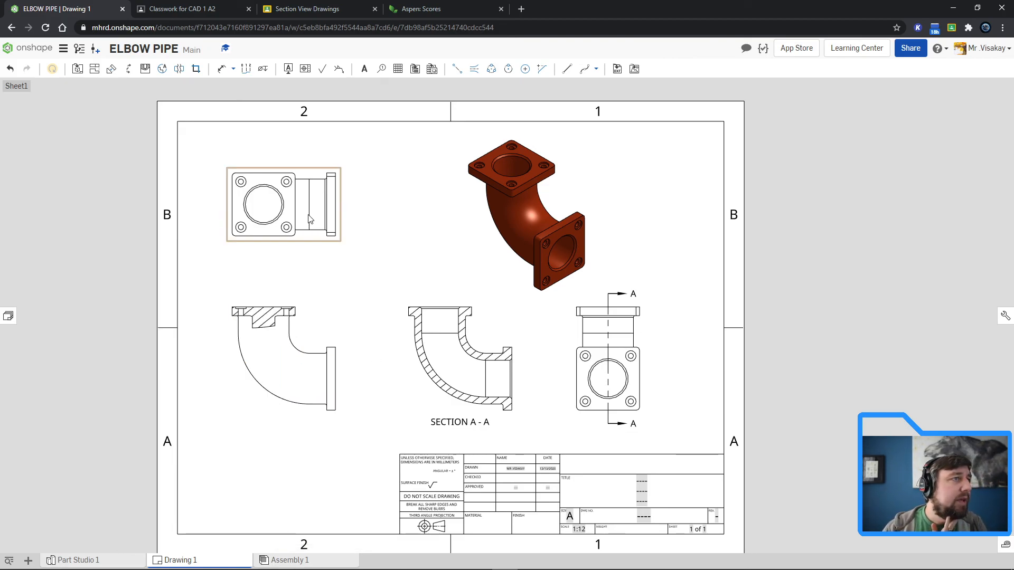
right_click(311, 217)
mouse_move(363, 217)
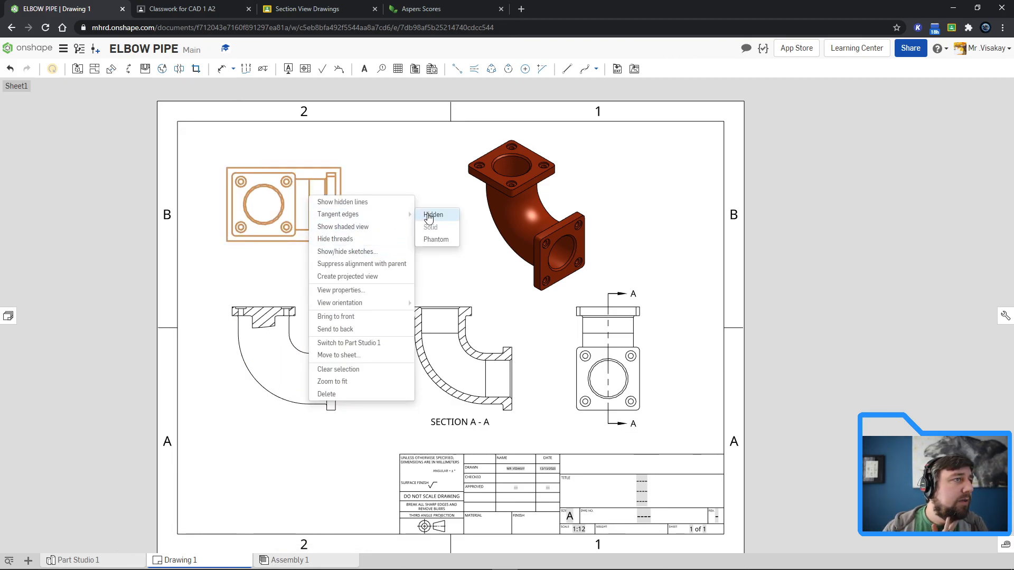
click(431, 216)
click(462, 353)
right_click(464, 354)
mouse_move(518, 170)
click(588, 166)
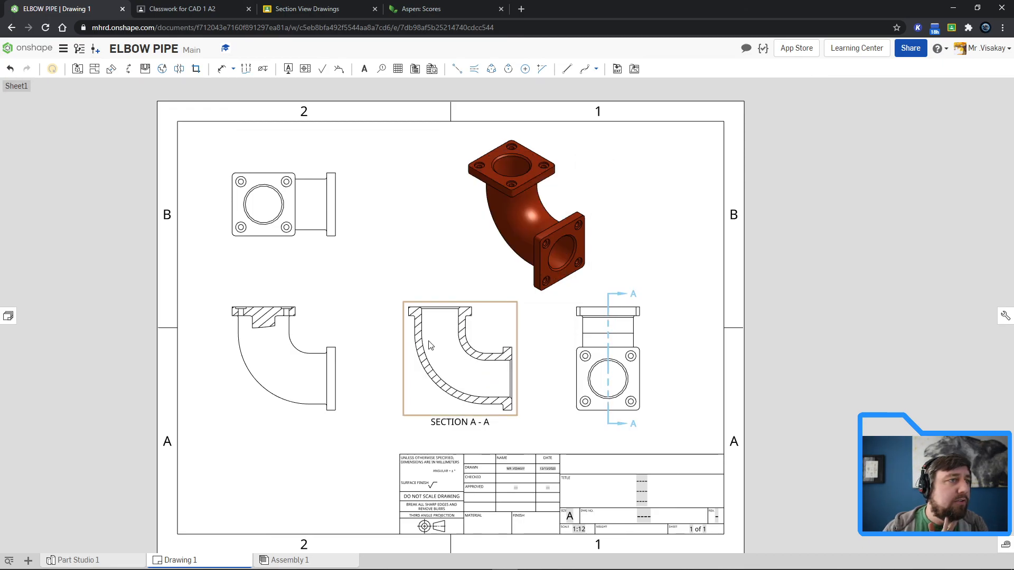
Step: Set the tangent edges to Hidden in the right view
click(581, 362)
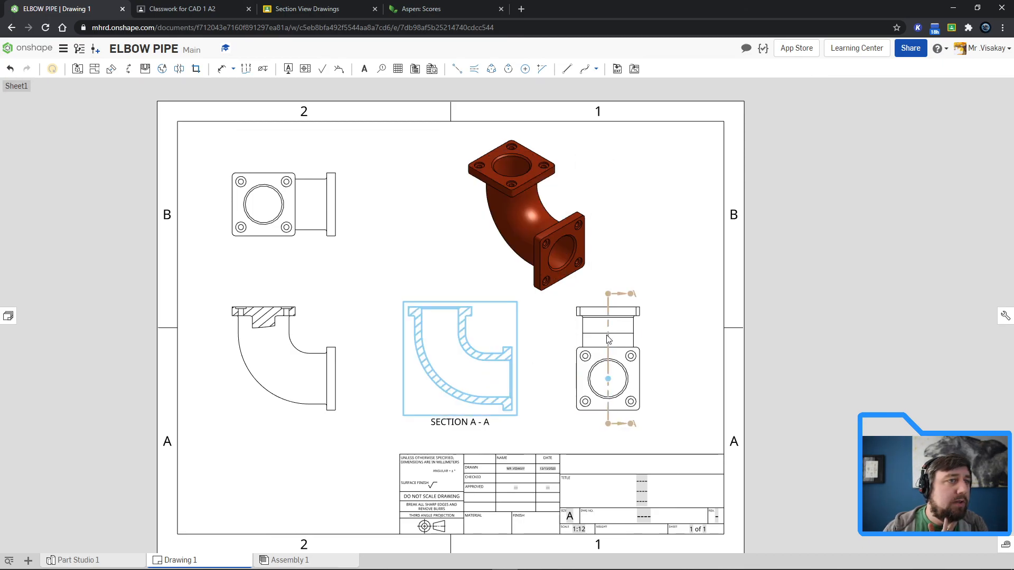
right_click(625, 319)
mouse_move(692, 338)
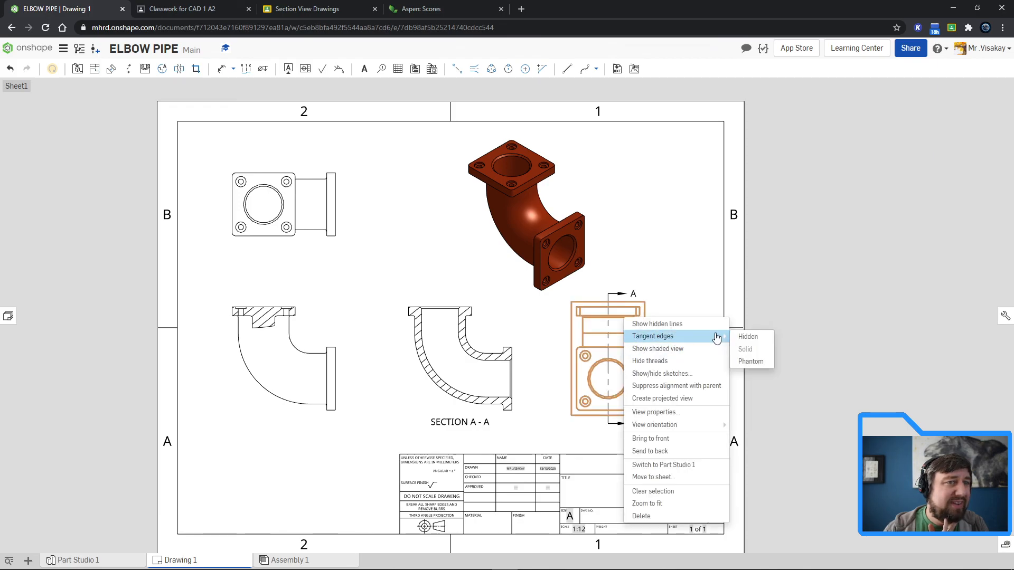
click(747, 338)
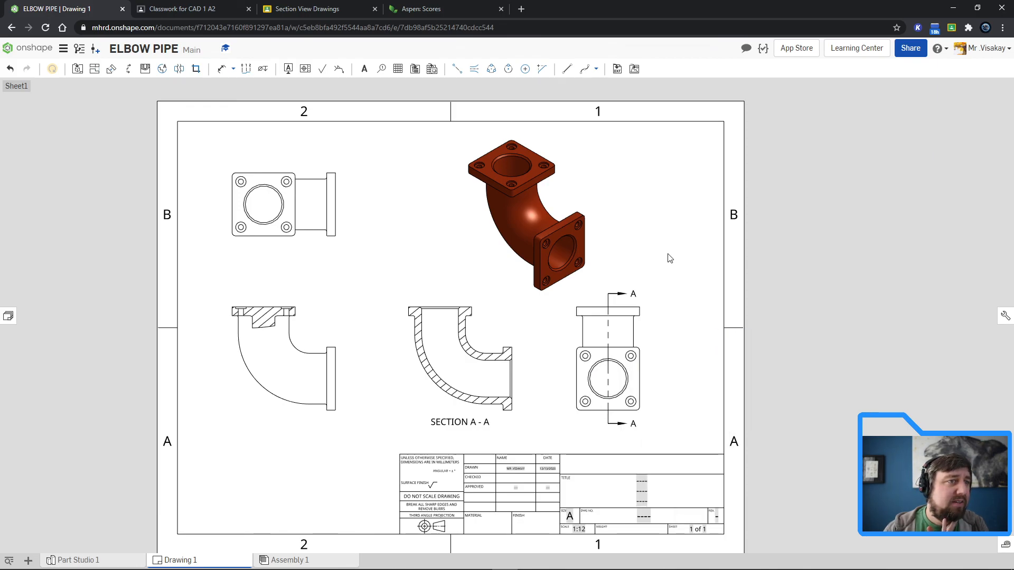